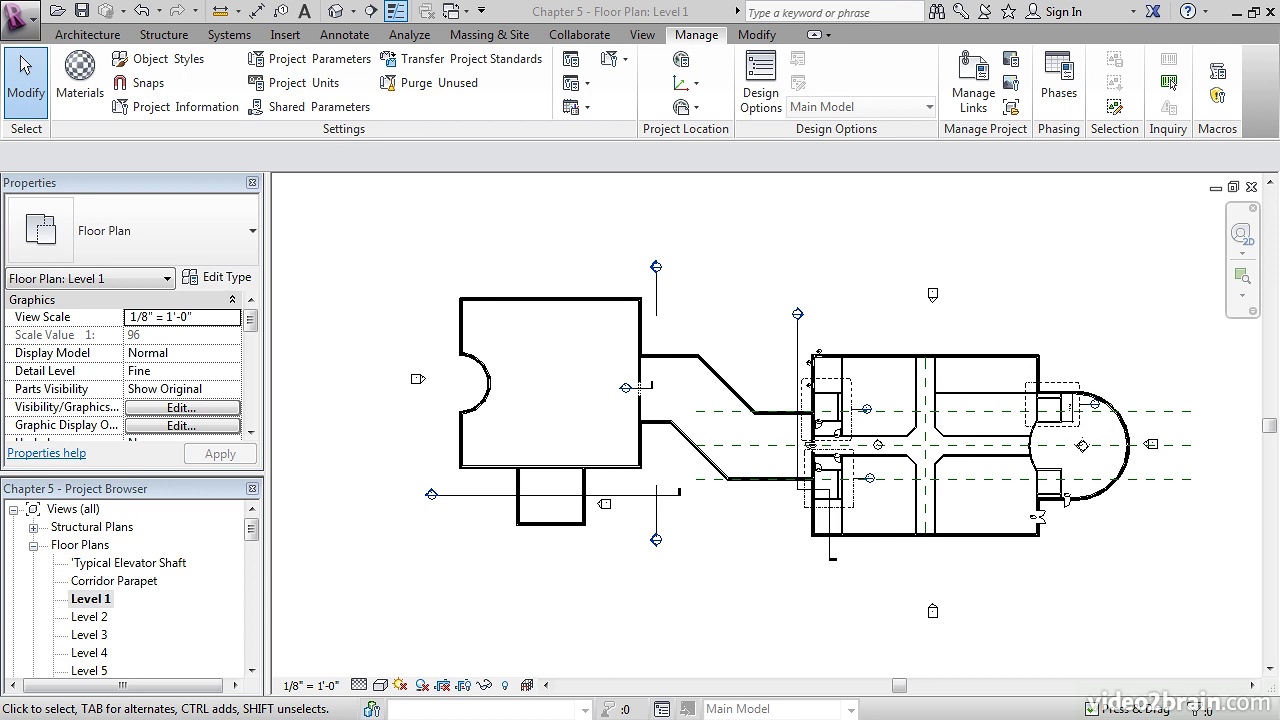
Step: Move the outer wall of the small room projecting south of the west building 2' 6" inward
middle_click_drag(580, 434, 644, 352)
scroll(594, 423, "up", 6)
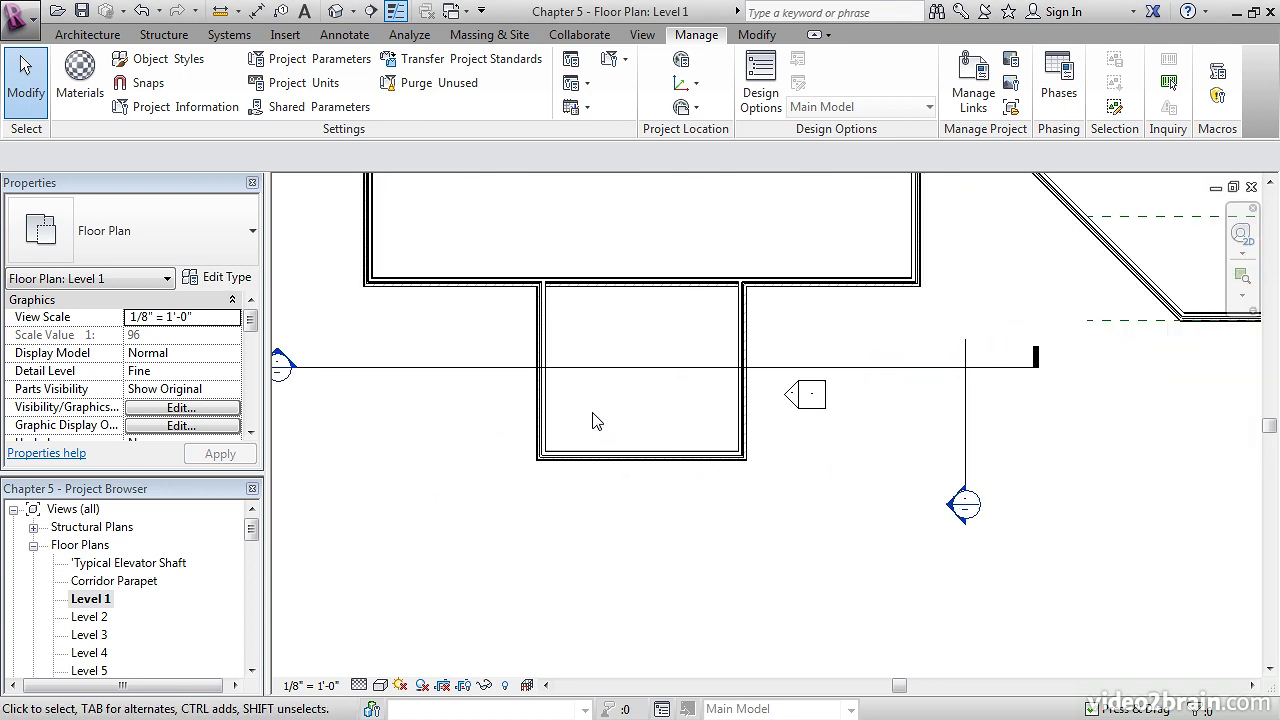
scroll(609, 443, "up", 2)
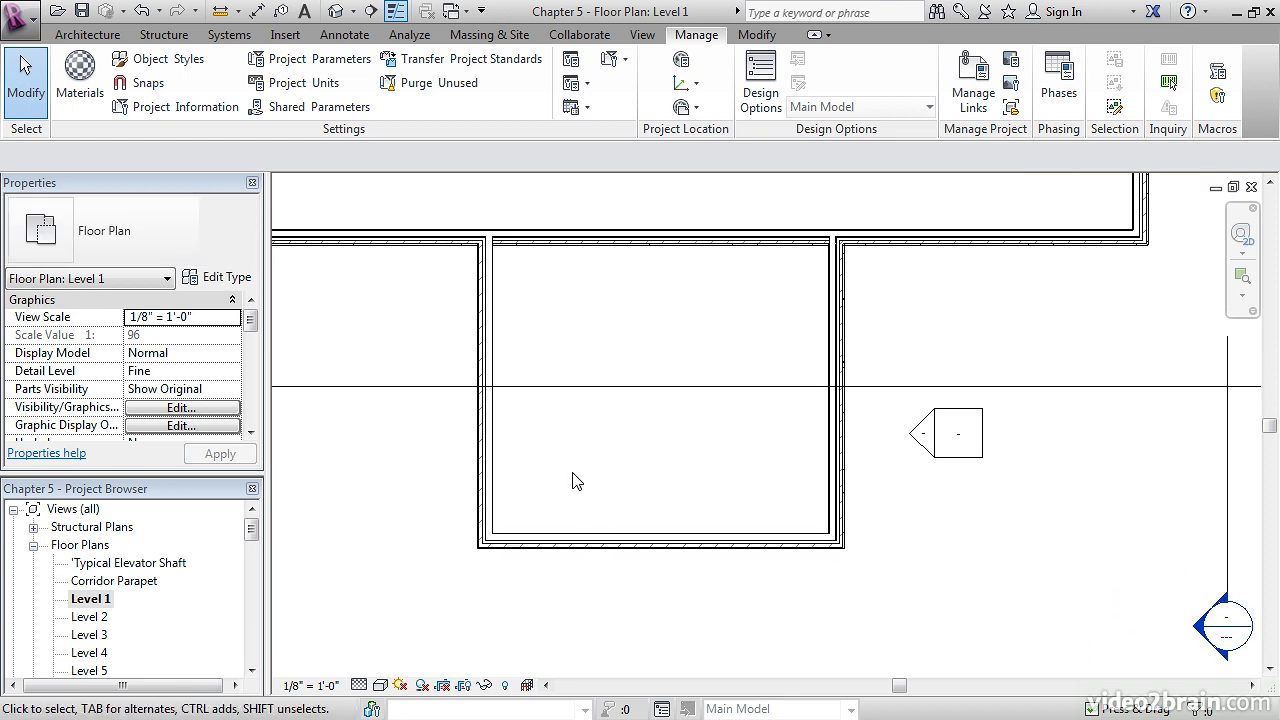
middle_click_drag(568, 465, 652, 480)
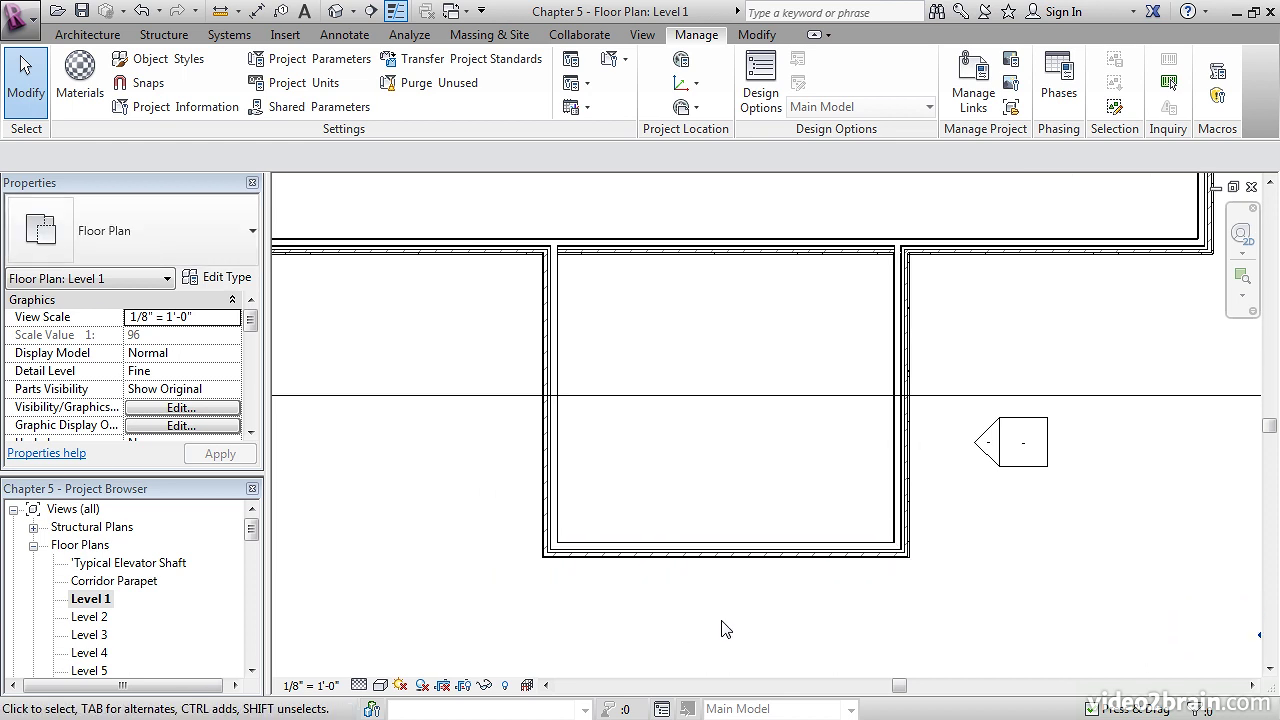
left_click(729, 558)
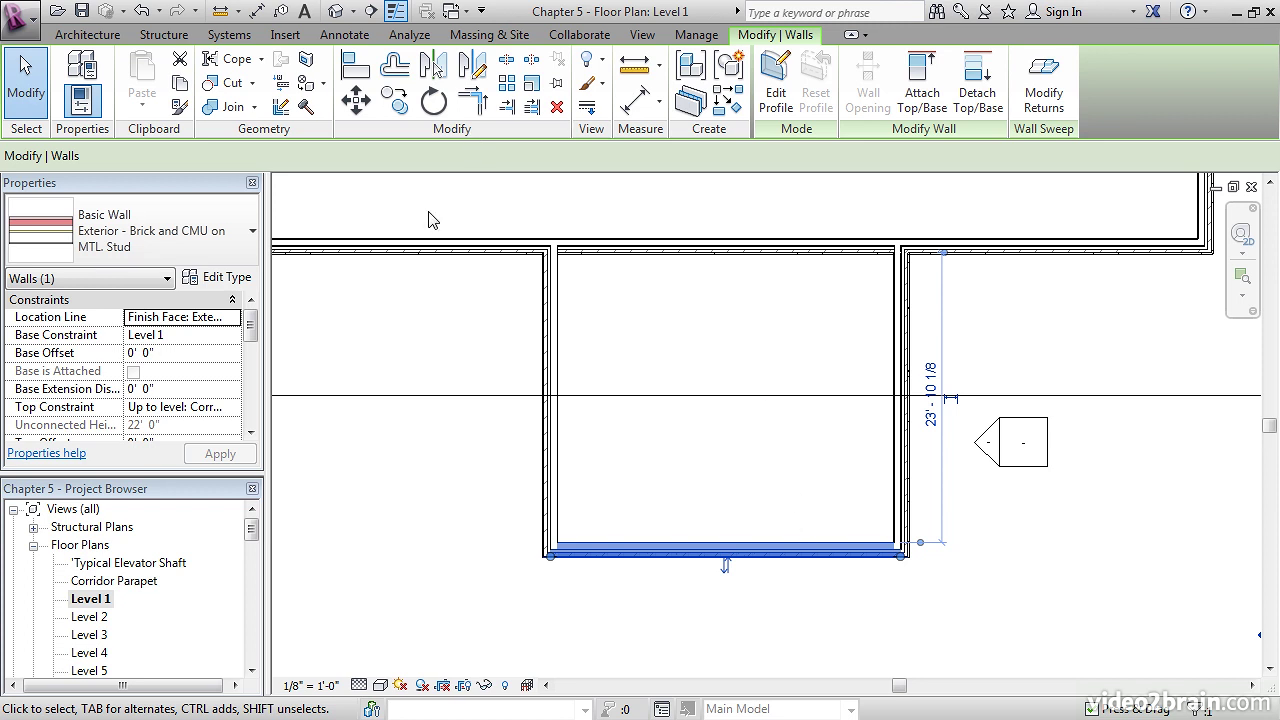
left_click(356, 100)
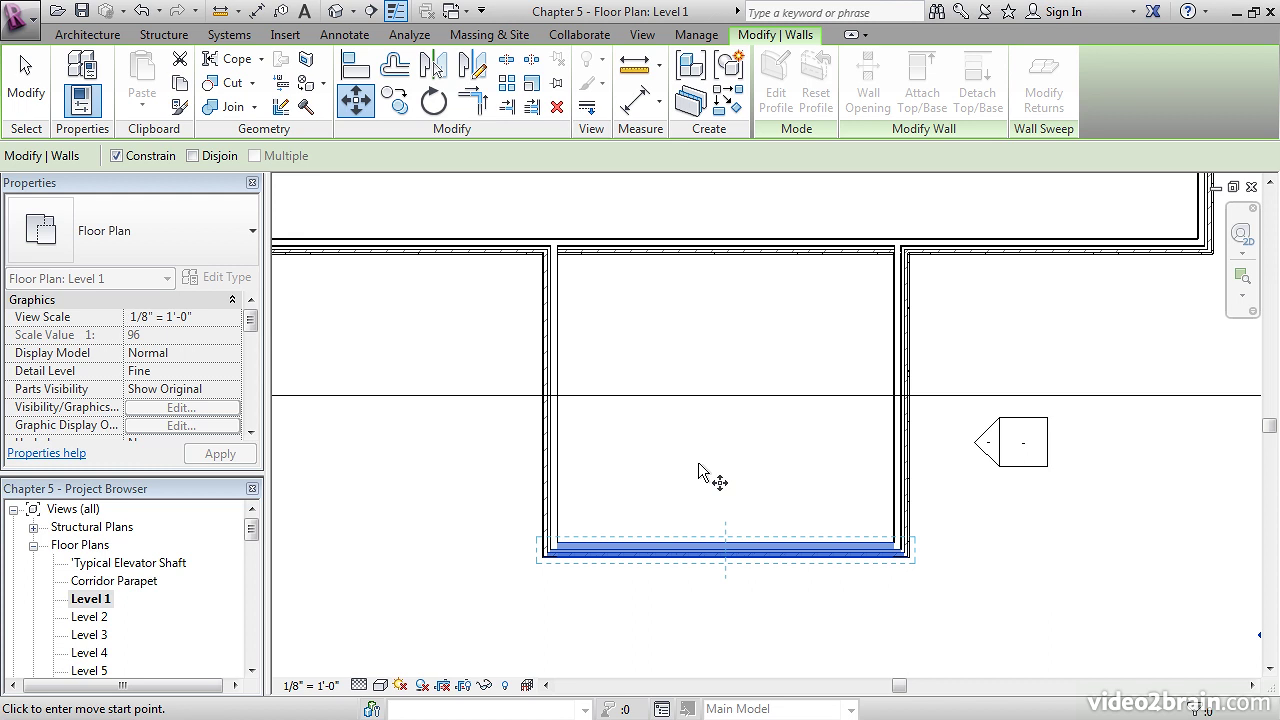
left_click(727, 555)
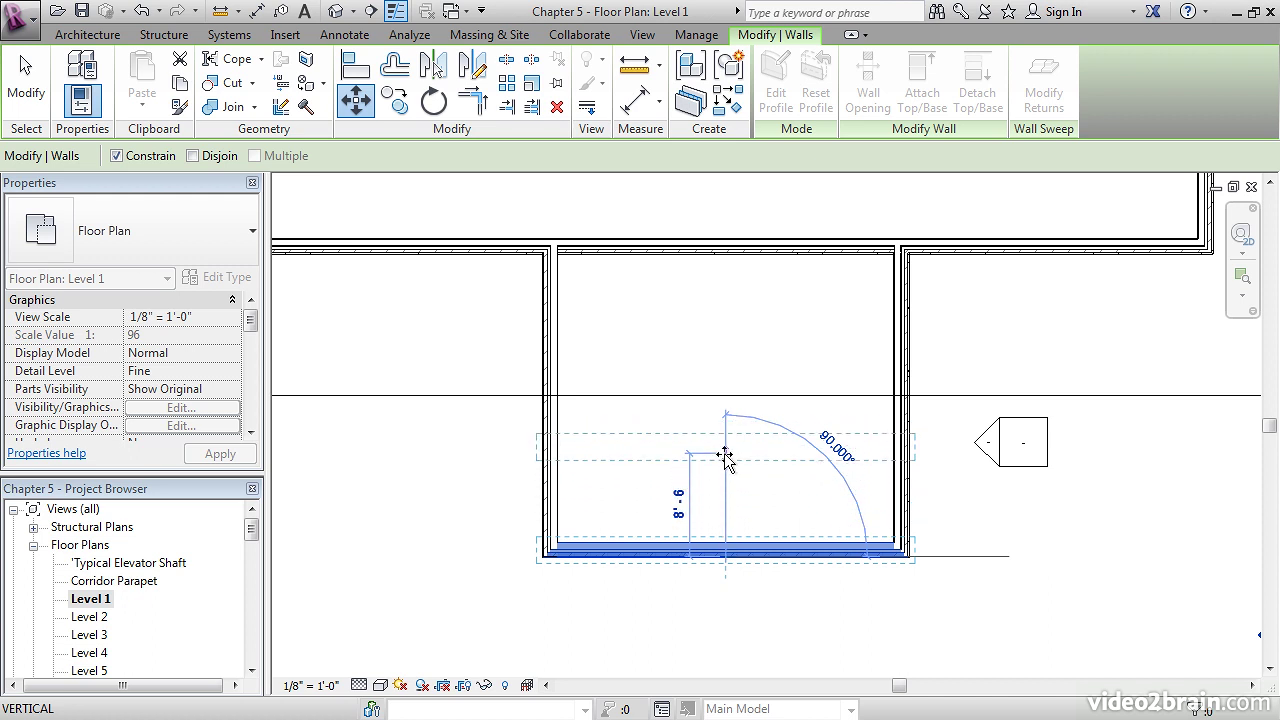
type("2")
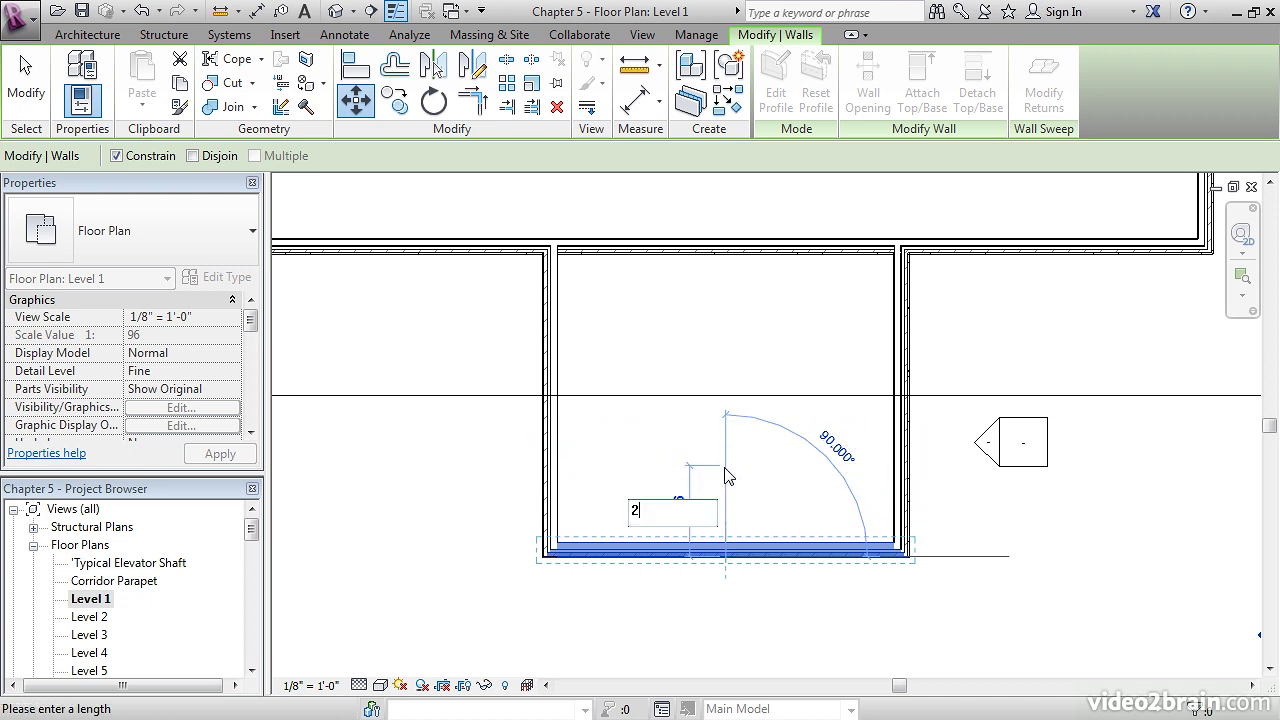
type(" 6")
key("Return")
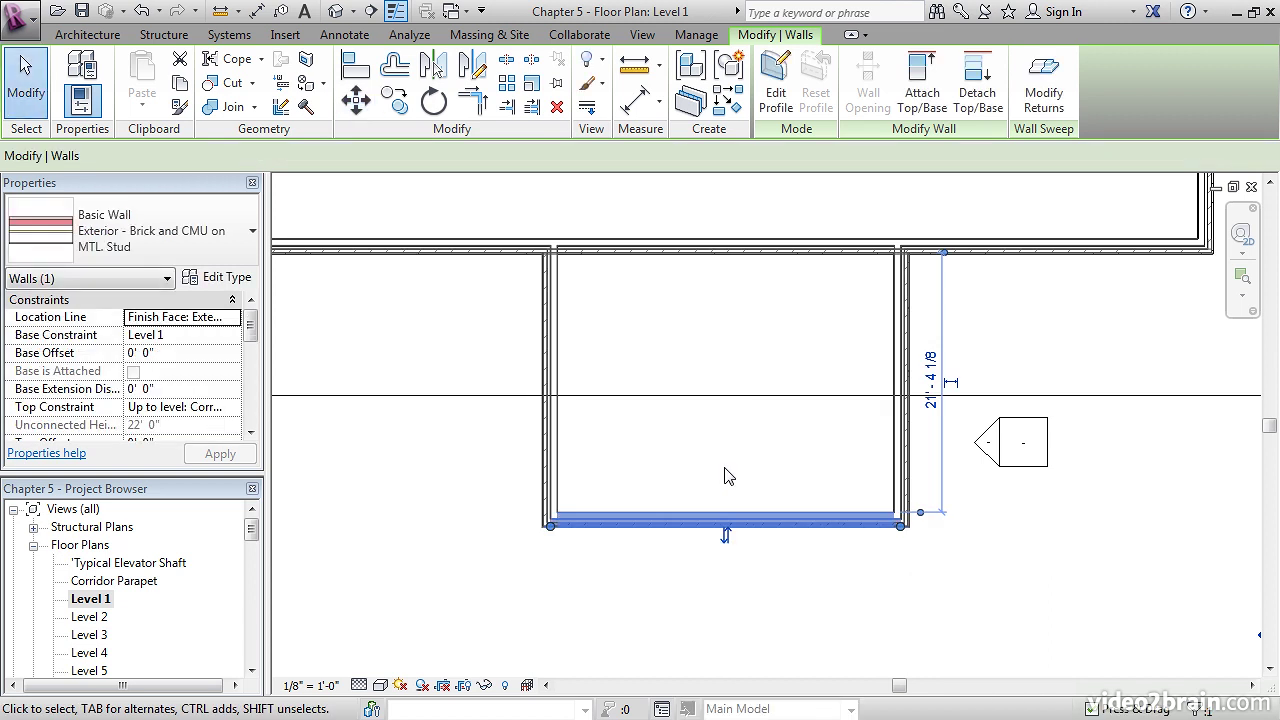
left_click(744, 449)
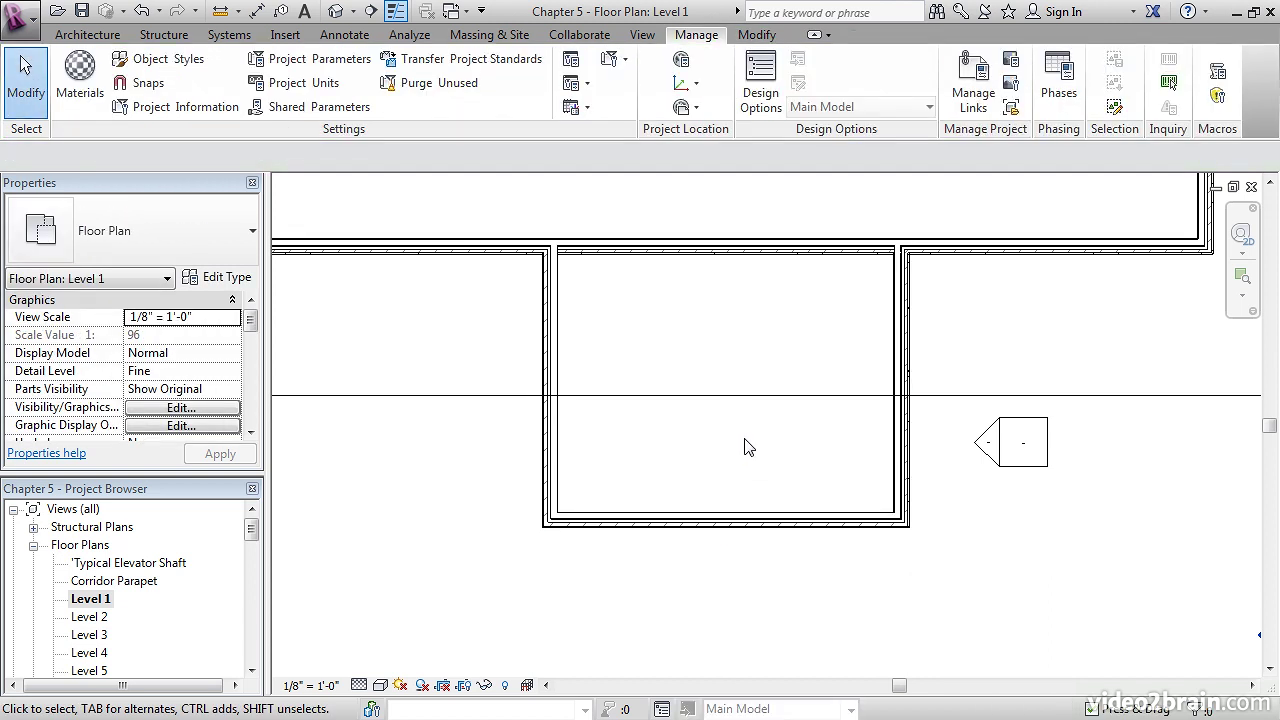
Step: Examine the corners where the moved wall meets the side walls of the small projecting room
scroll(840, 583, "up", 5)
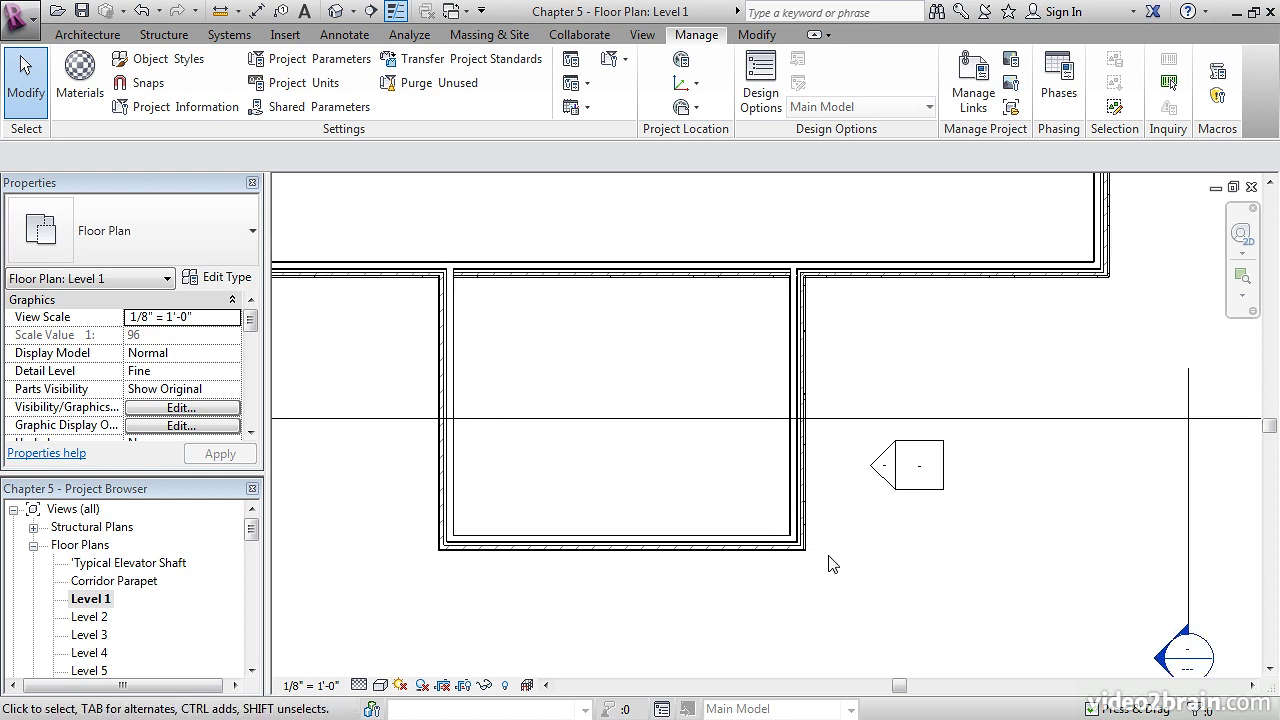
scroll(811, 538, "up", 4)
scroll(748, 526, "down", 8)
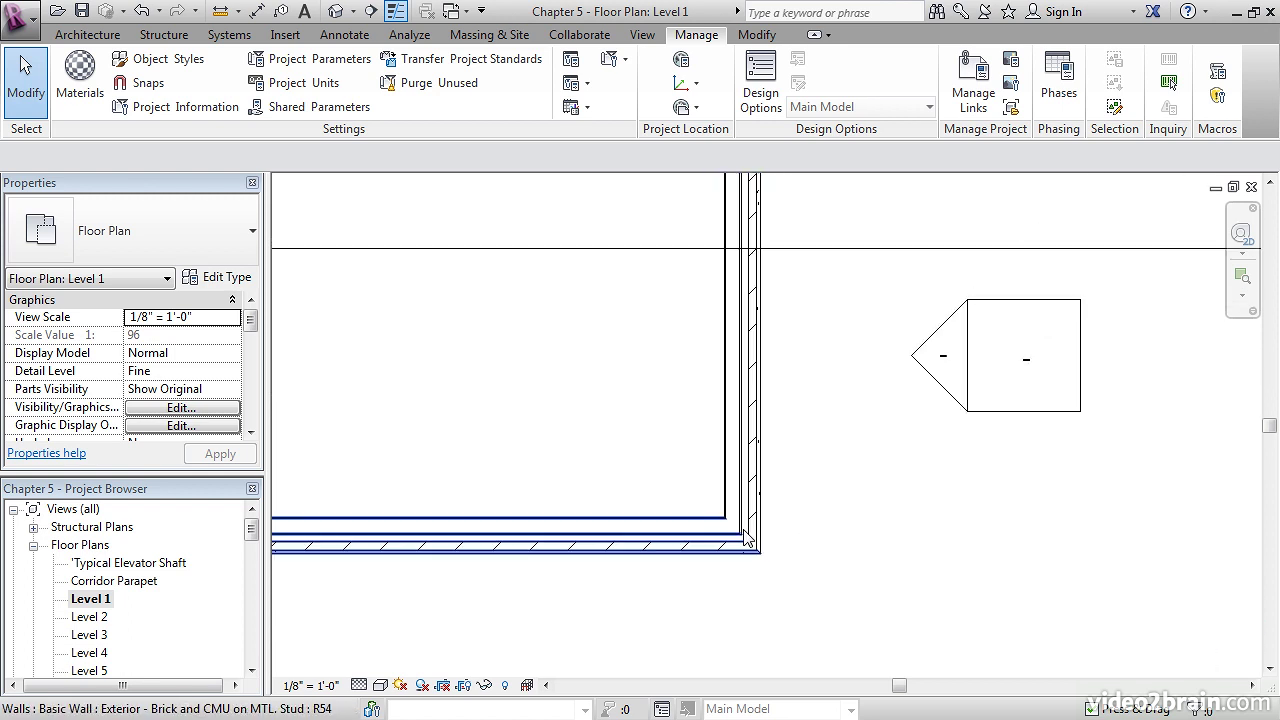
scroll(751, 534, "down", 4)
scroll(628, 540, "up", 7)
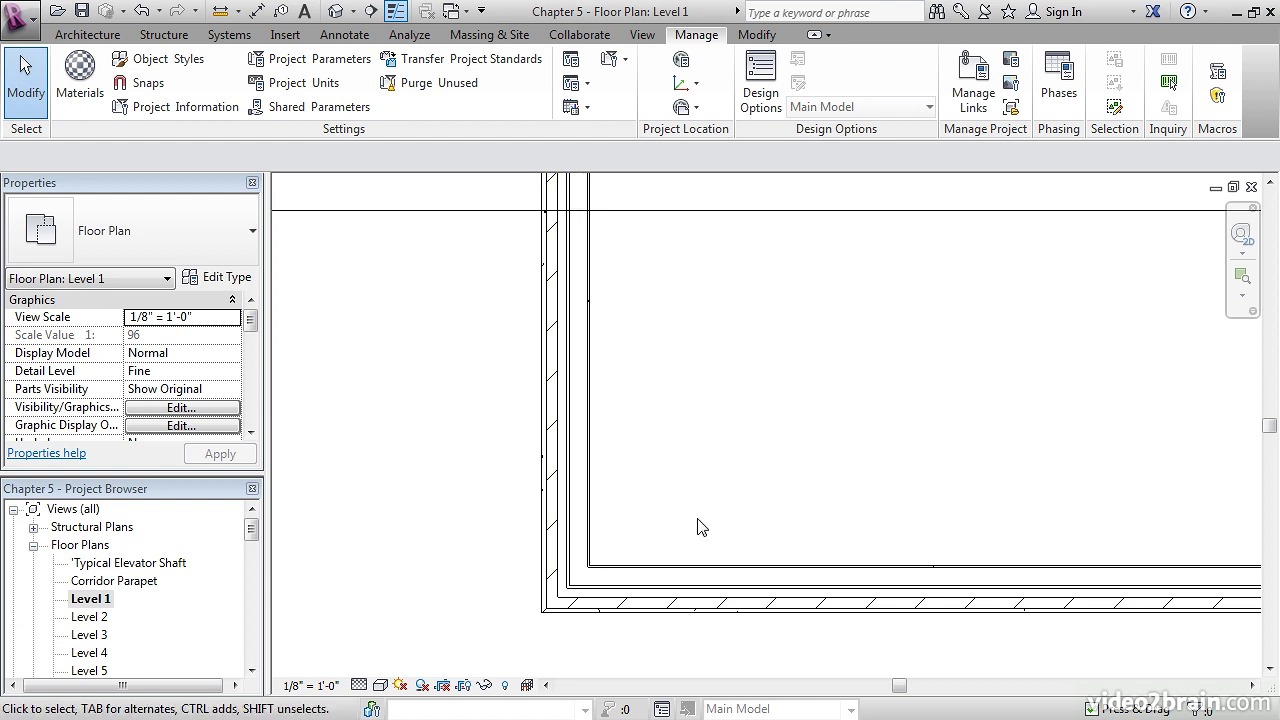
middle_click_drag(1073, 465, 789, 397)
scroll(760, 483, "down", 6)
scroll(781, 490, "down", 3)
Step: Copy the vertical corridor partition in the east building's northeast area from its junction with the horizontal partition to that partition's midpoint
middle_click_drag(1005, 535, 645, 535)
scroll(818, 487, "up", 6)
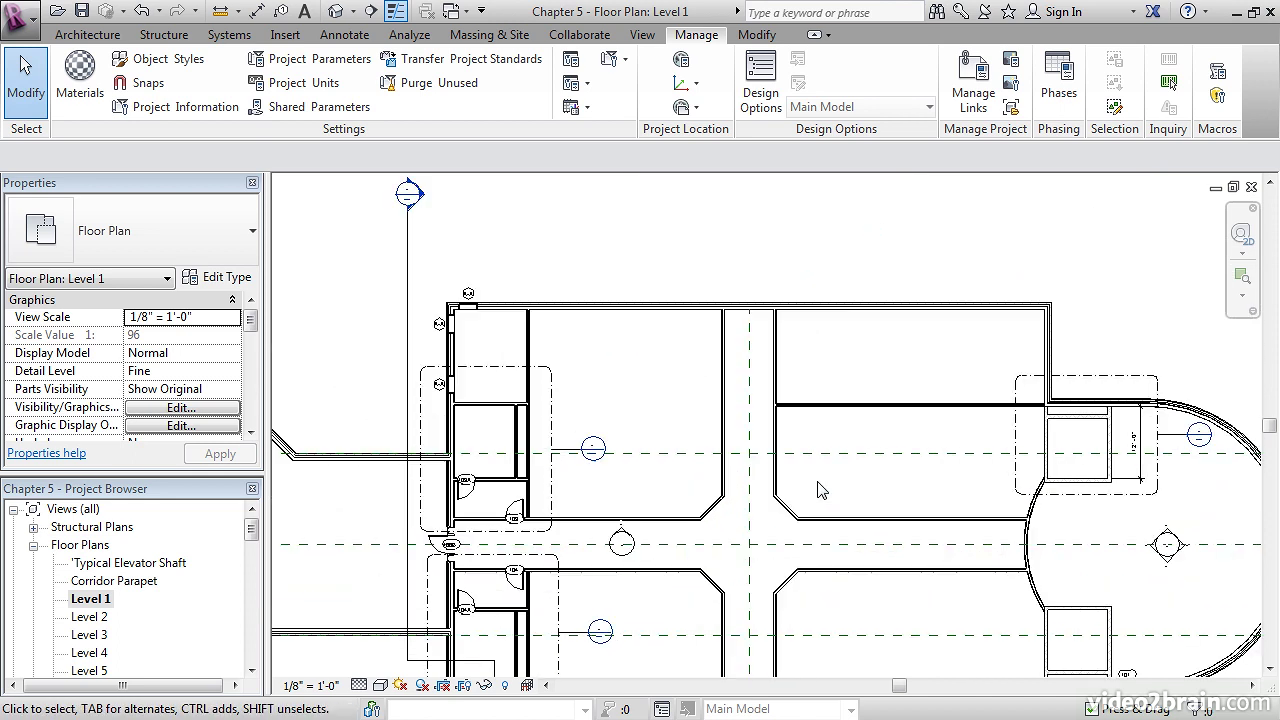
middle_click_drag(890, 398, 829, 480)
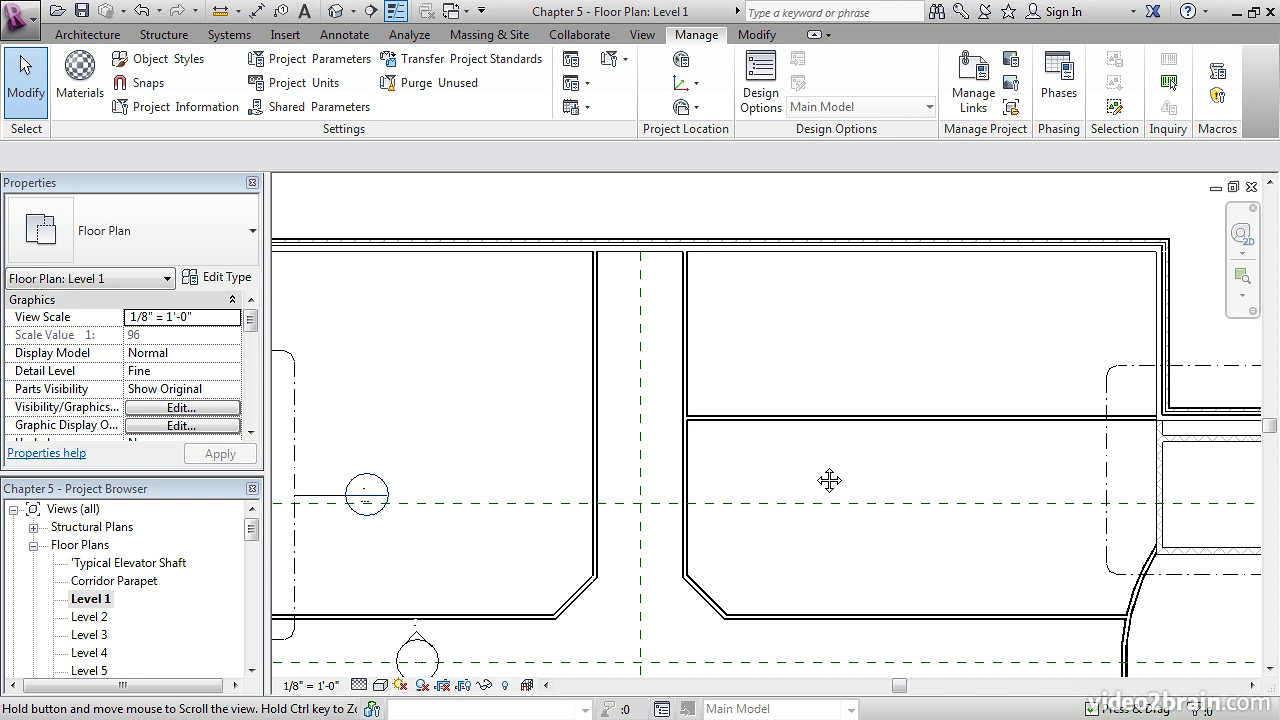
left_click(686, 314)
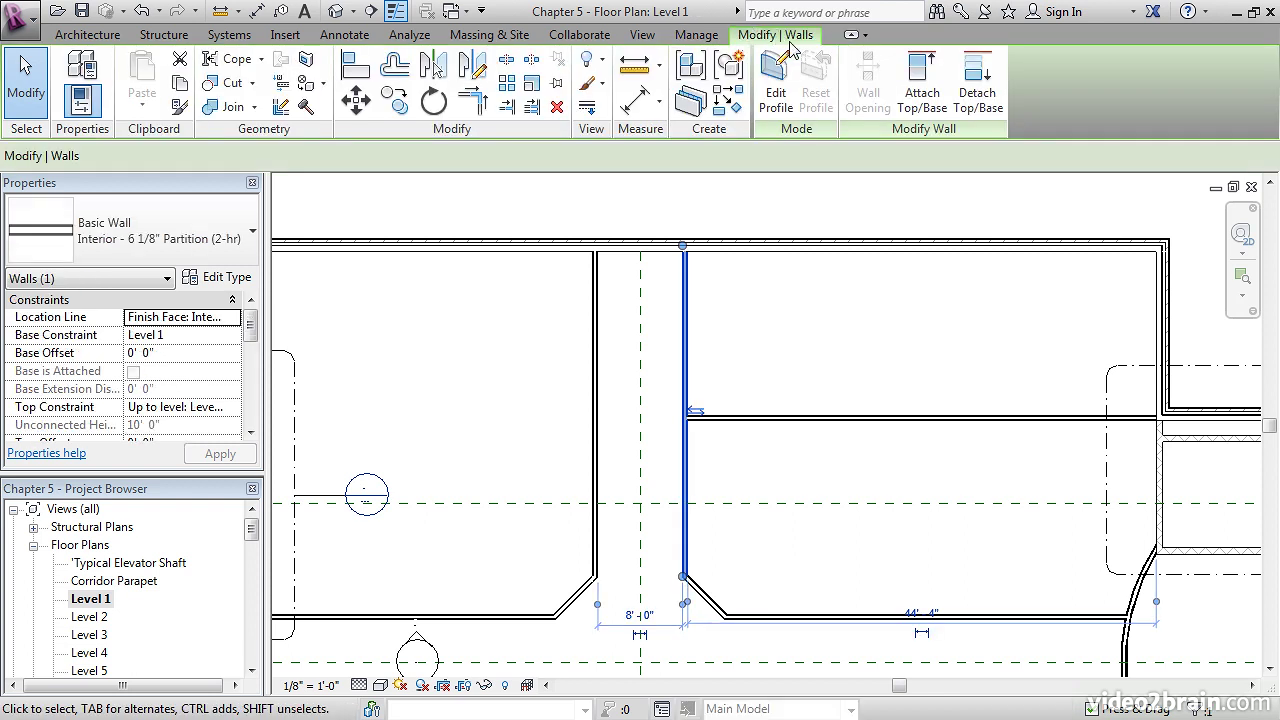
left_click(400, 113)
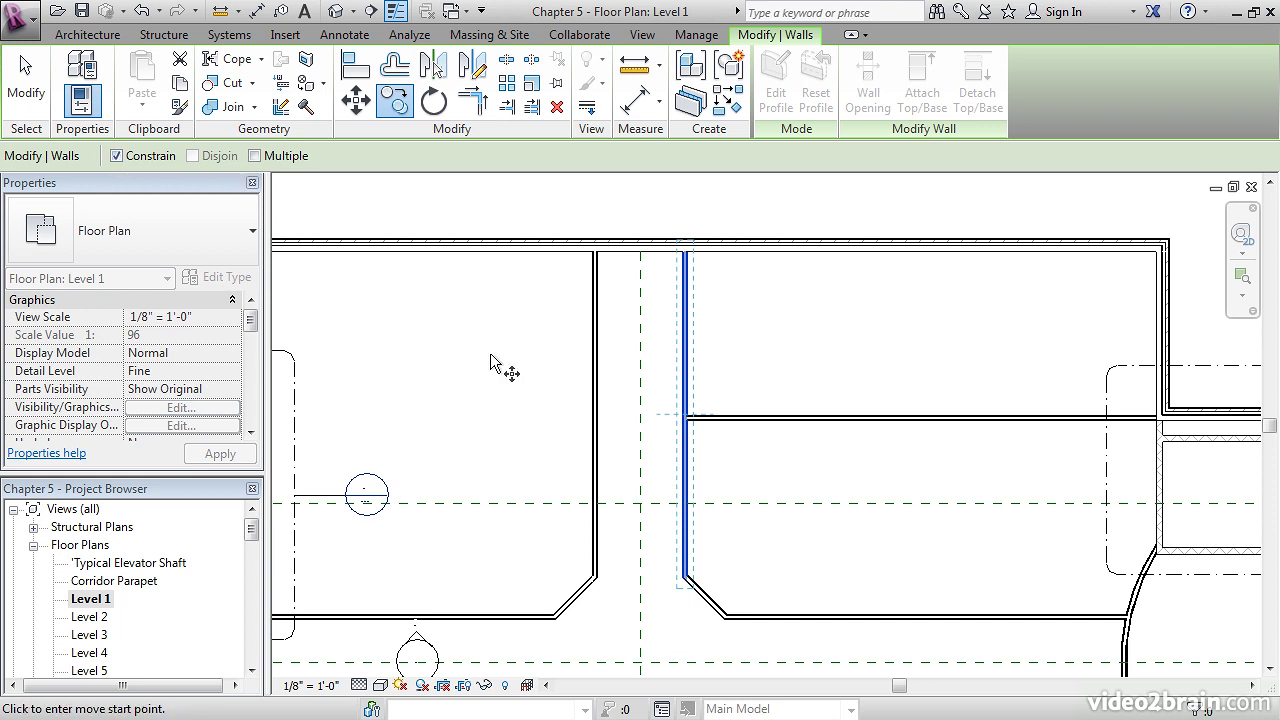
left_click(687, 427)
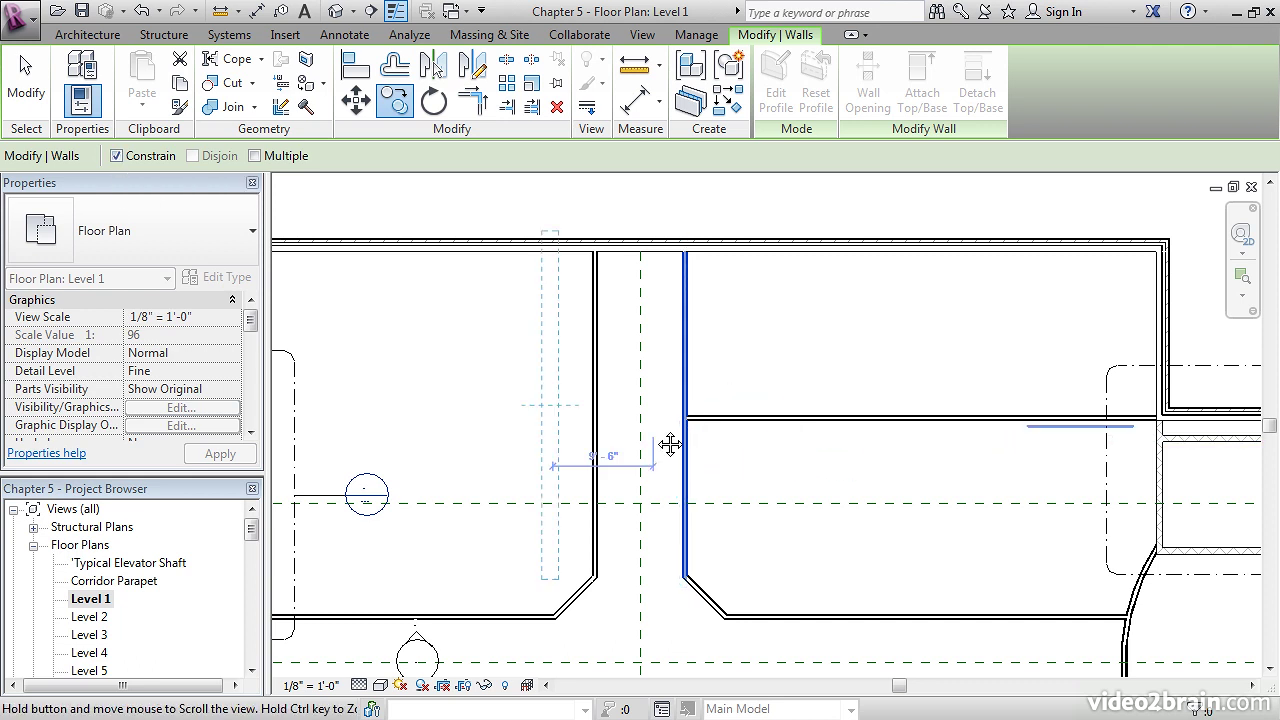
scroll(786, 445, "up", 6)
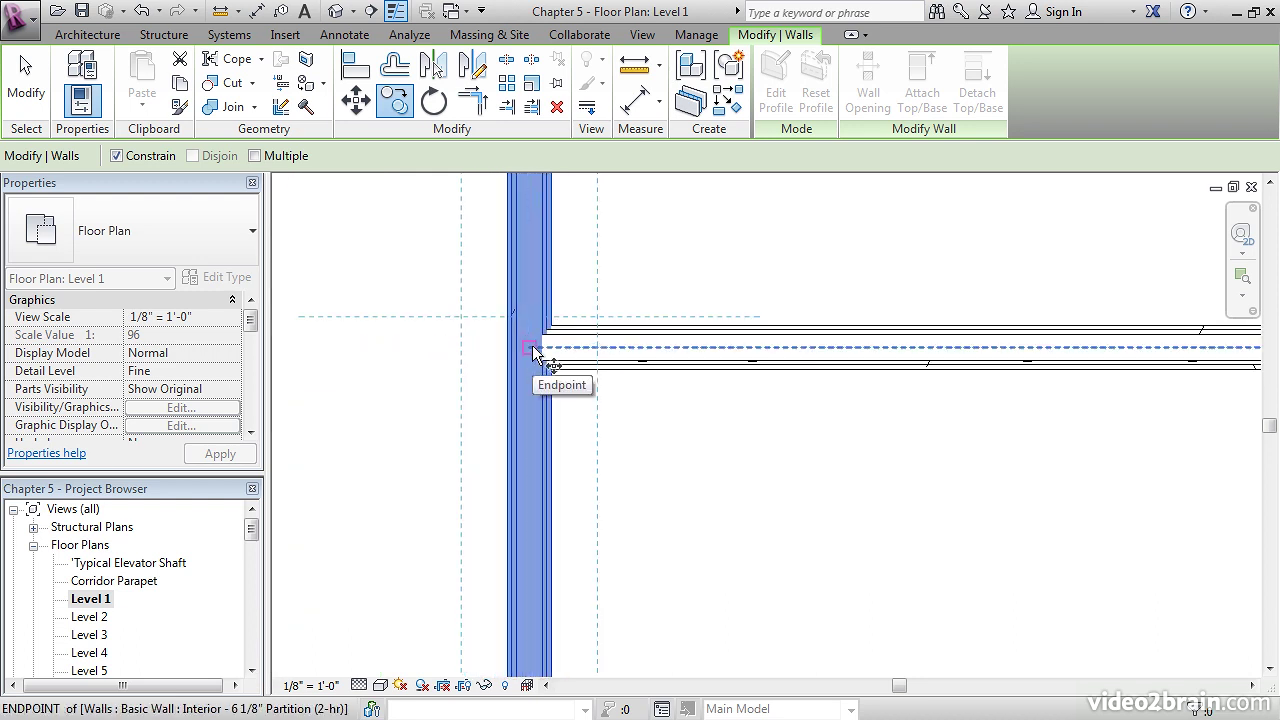
left_click(532, 345)
scroll(571, 343, "down", 5)
middle_click_drag(940, 360, 543, 354)
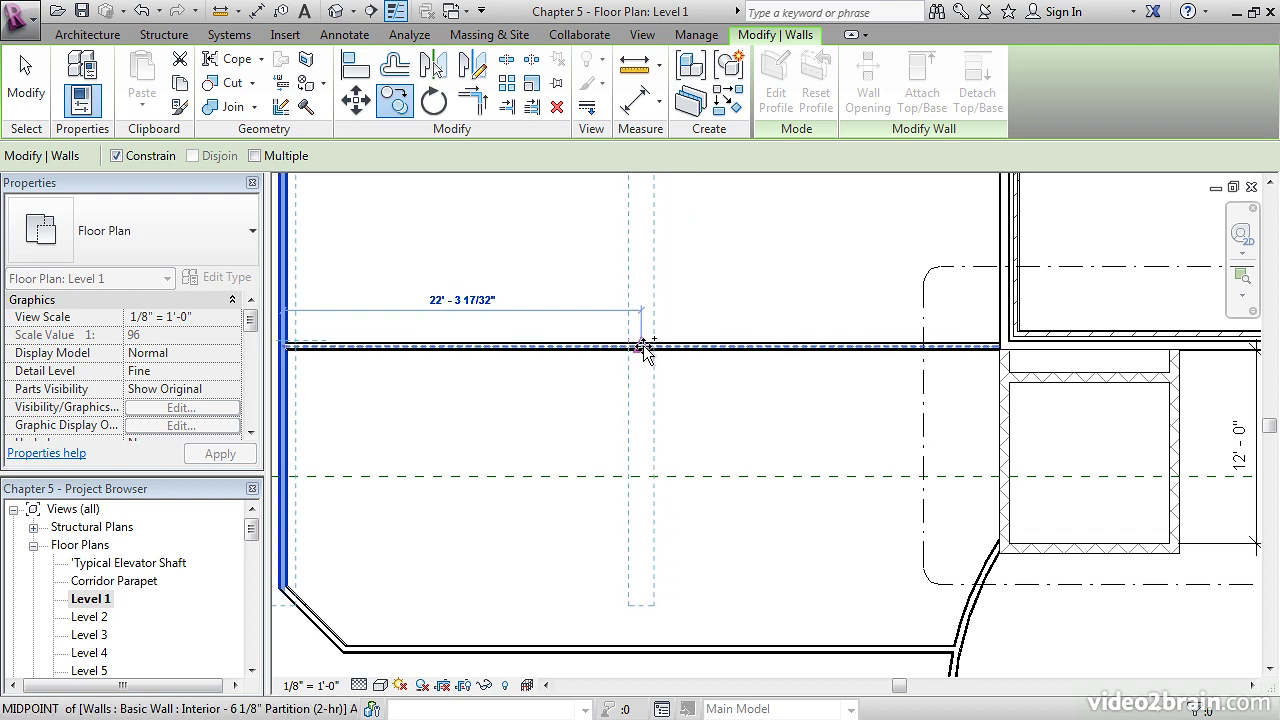
left_click(641, 347)
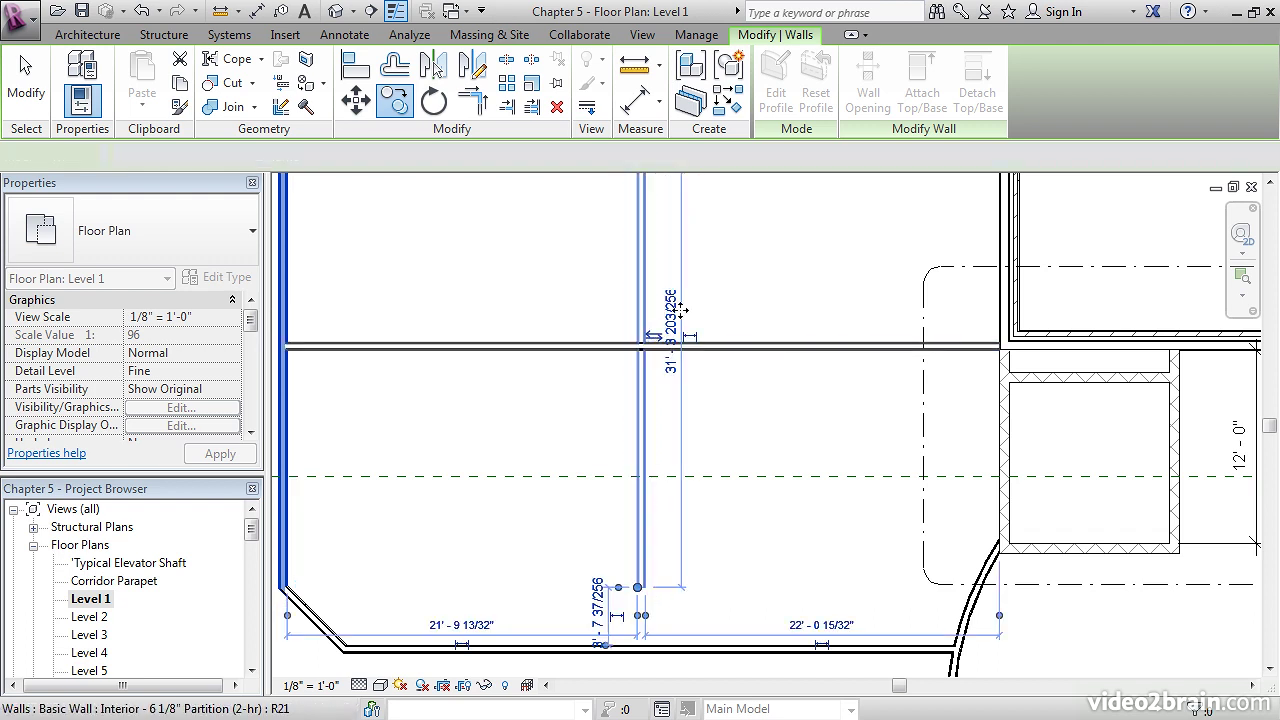
key("Escape")
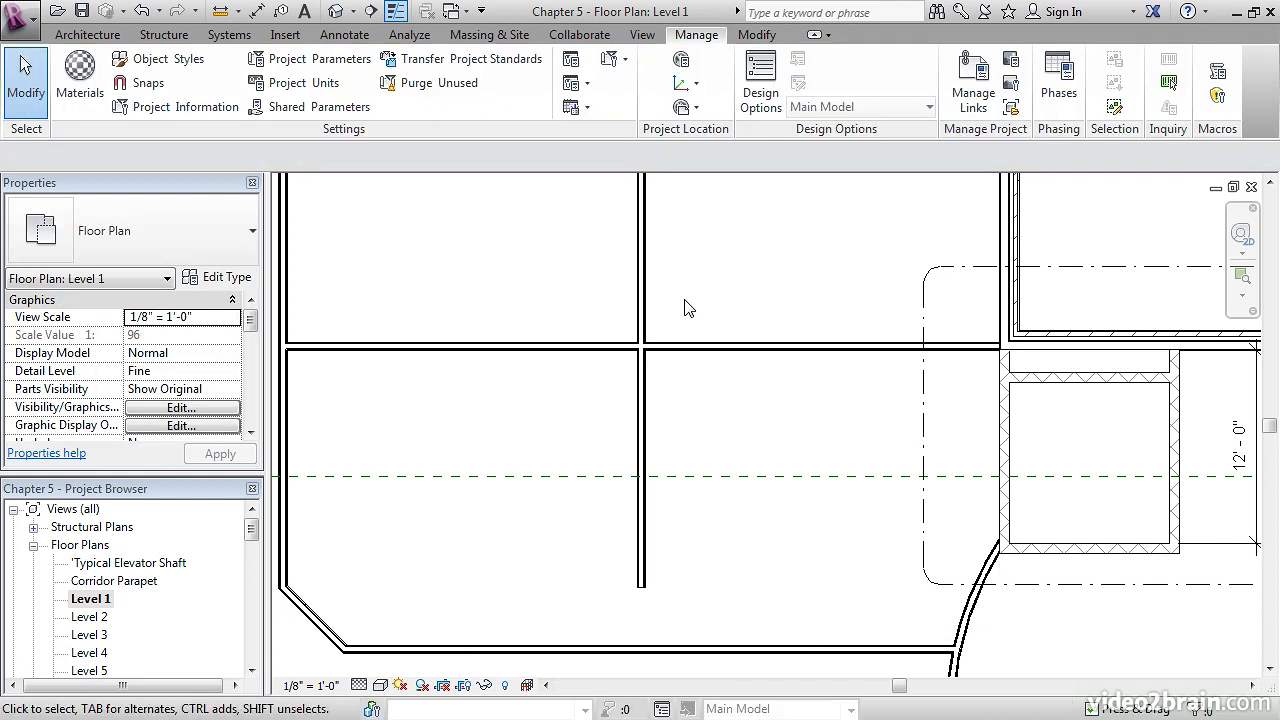
Step: Mirror the copied vertical partition and the crossing horizontal partition about the east-west corridor's center reference plane, keeping the originals
scroll(766, 460, "down", 5)
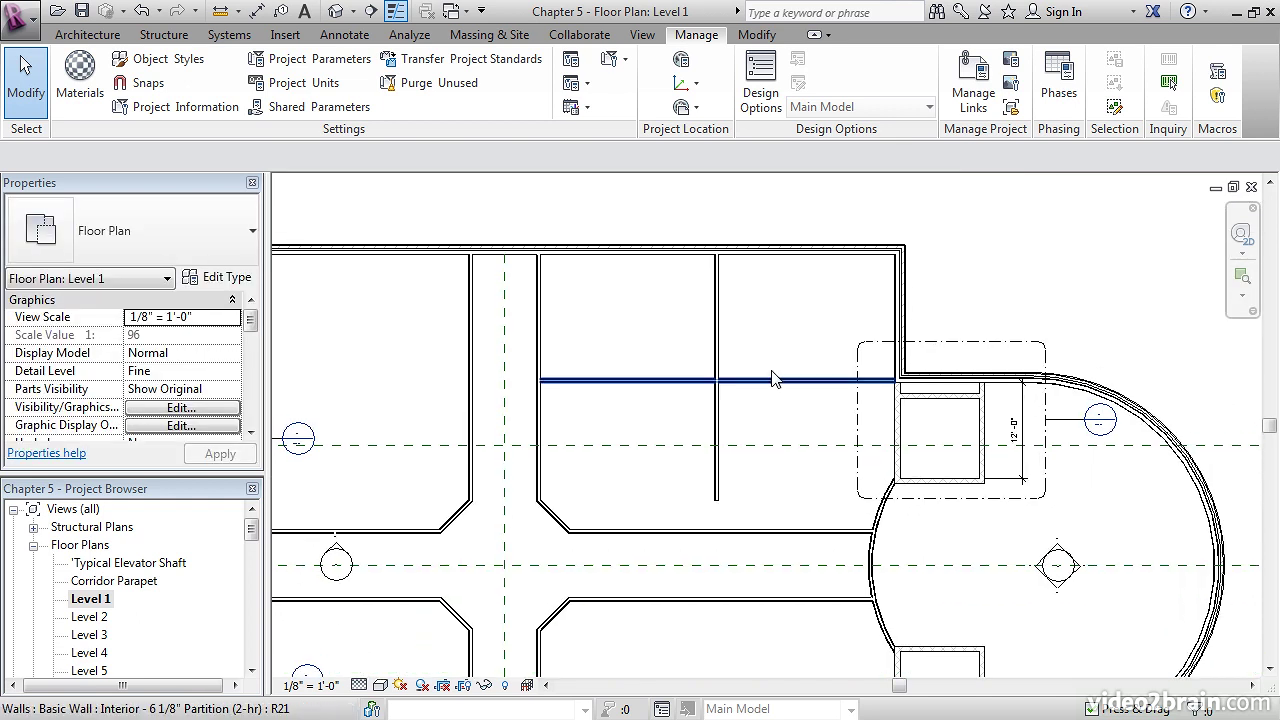
left_click(718, 336)
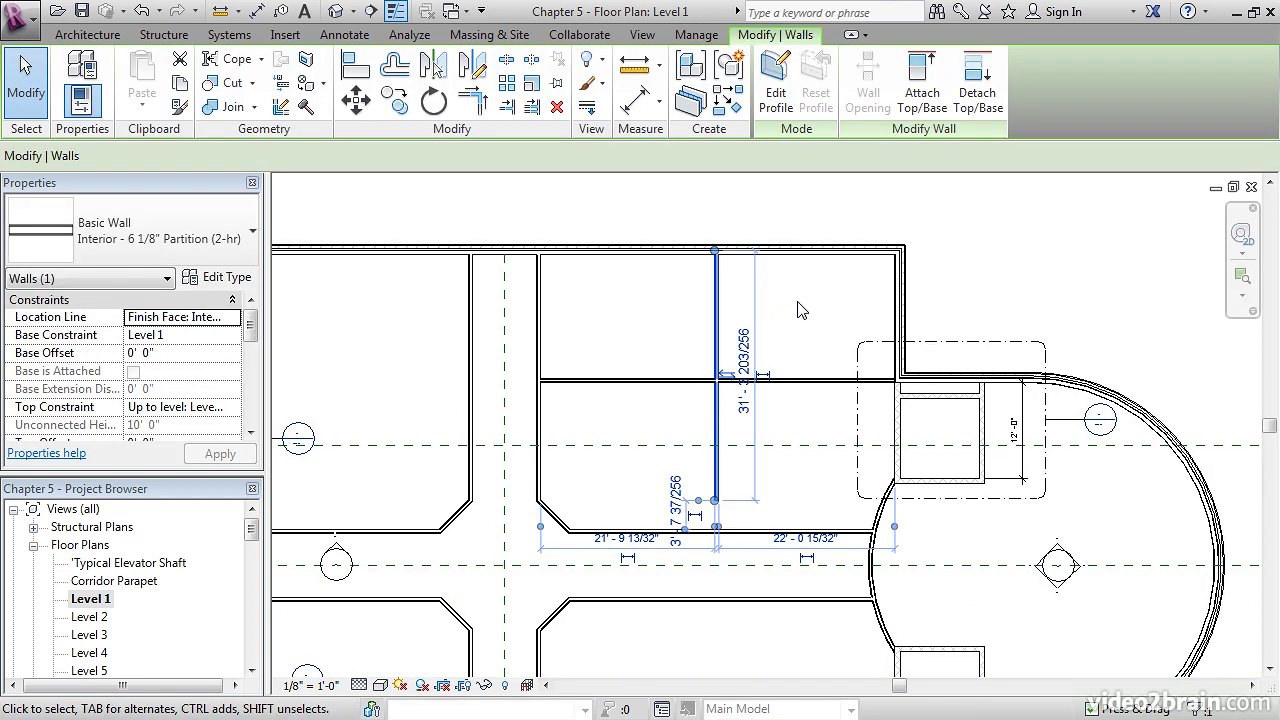
left_click(799, 381, "ctrl")
left_click(799, 381, "ctrl")
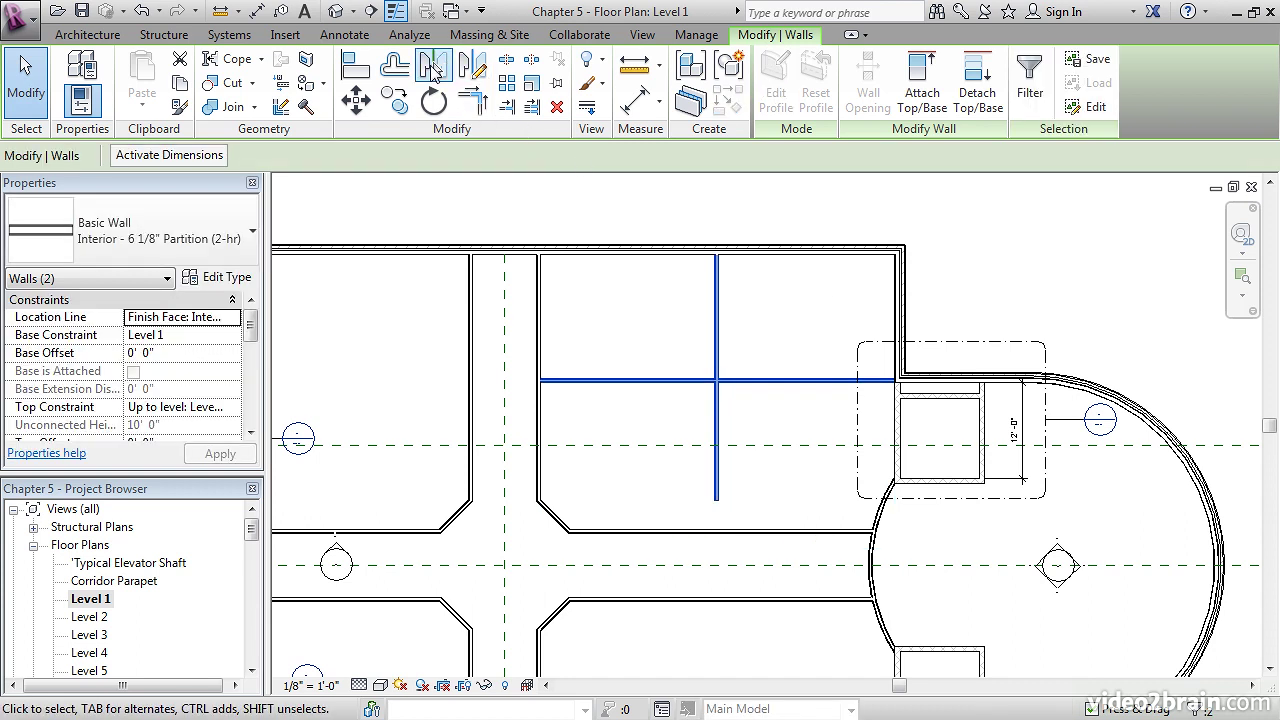
left_click(434, 68)
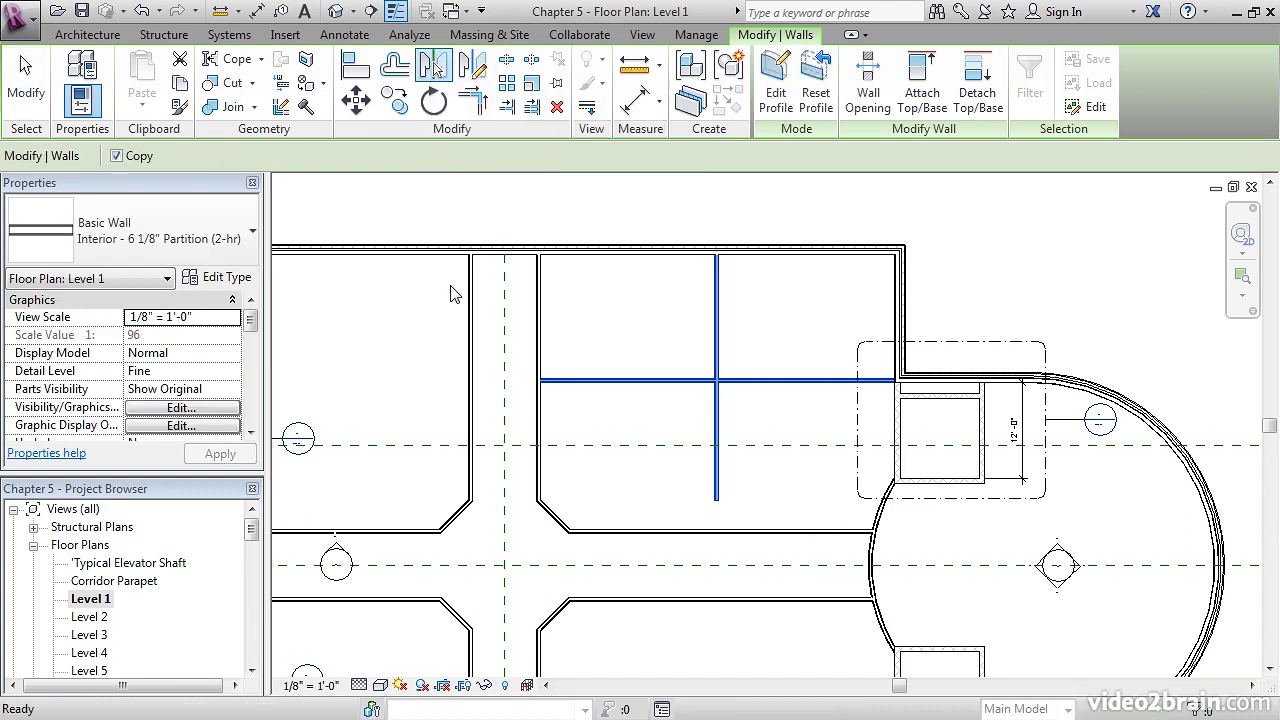
left_click(547, 566)
middle_click_drag(733, 600, 690, 362)
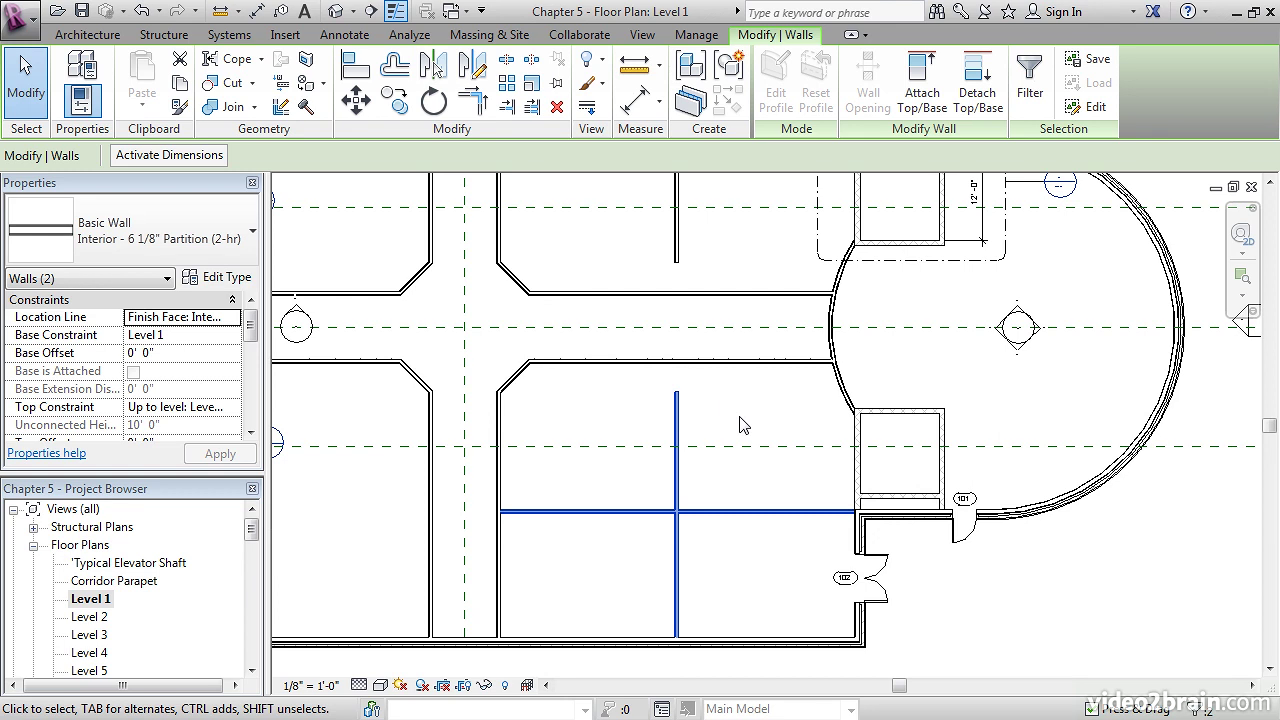
left_click(741, 425)
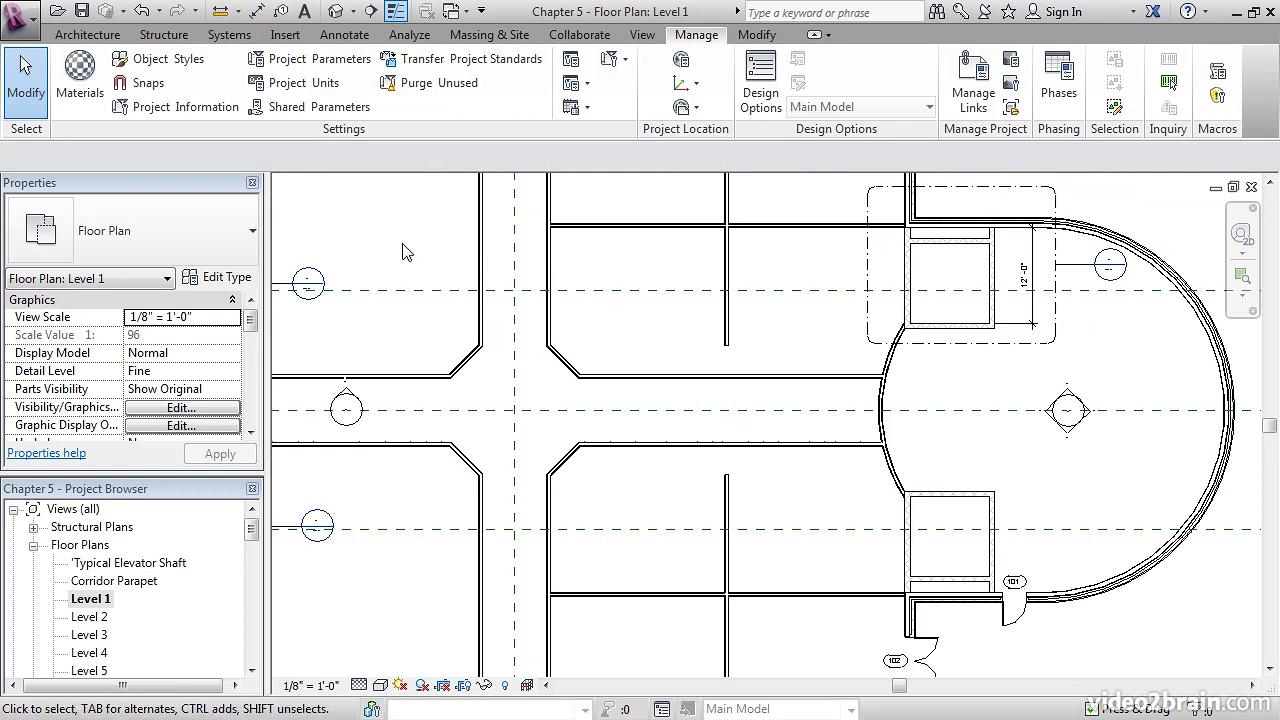
Step: Extend the vertical partition north of the east-west corridor to the corridor's north wall with Trim/Extend Single Element
left_click(755, 37)
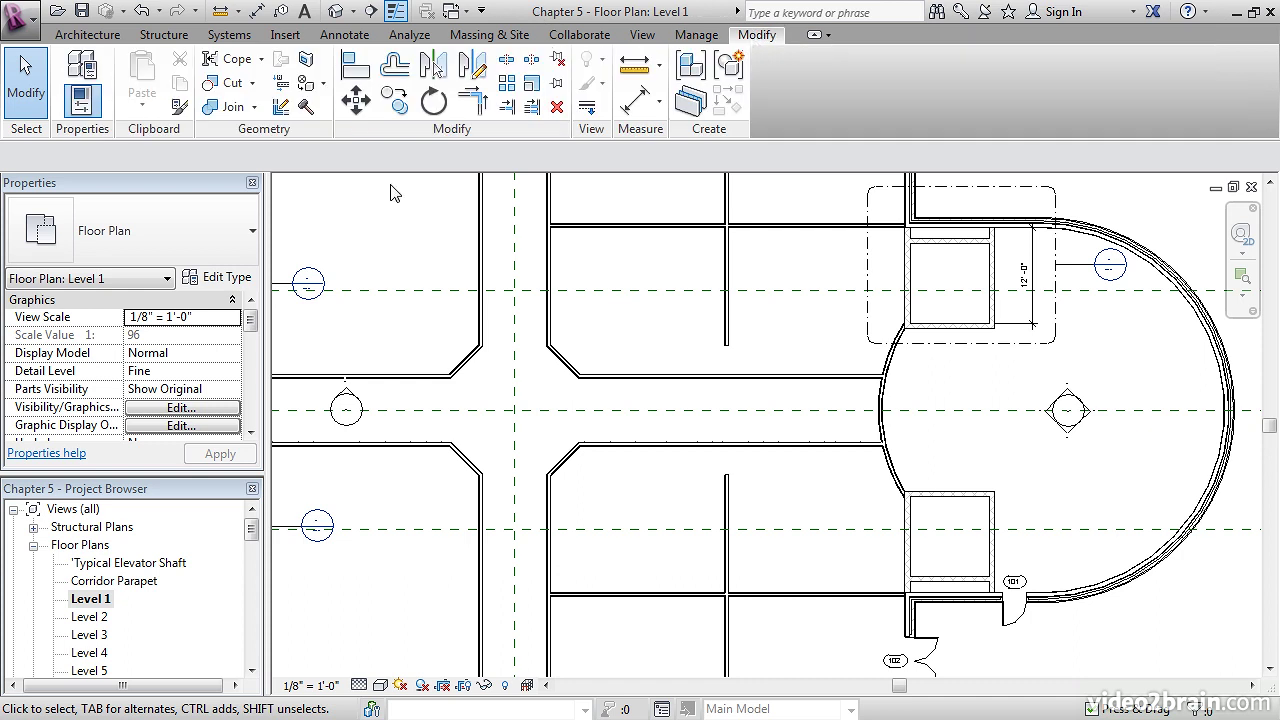
middle_click_drag(640, 356, 608, 443)
scroll(628, 422, "up", 3)
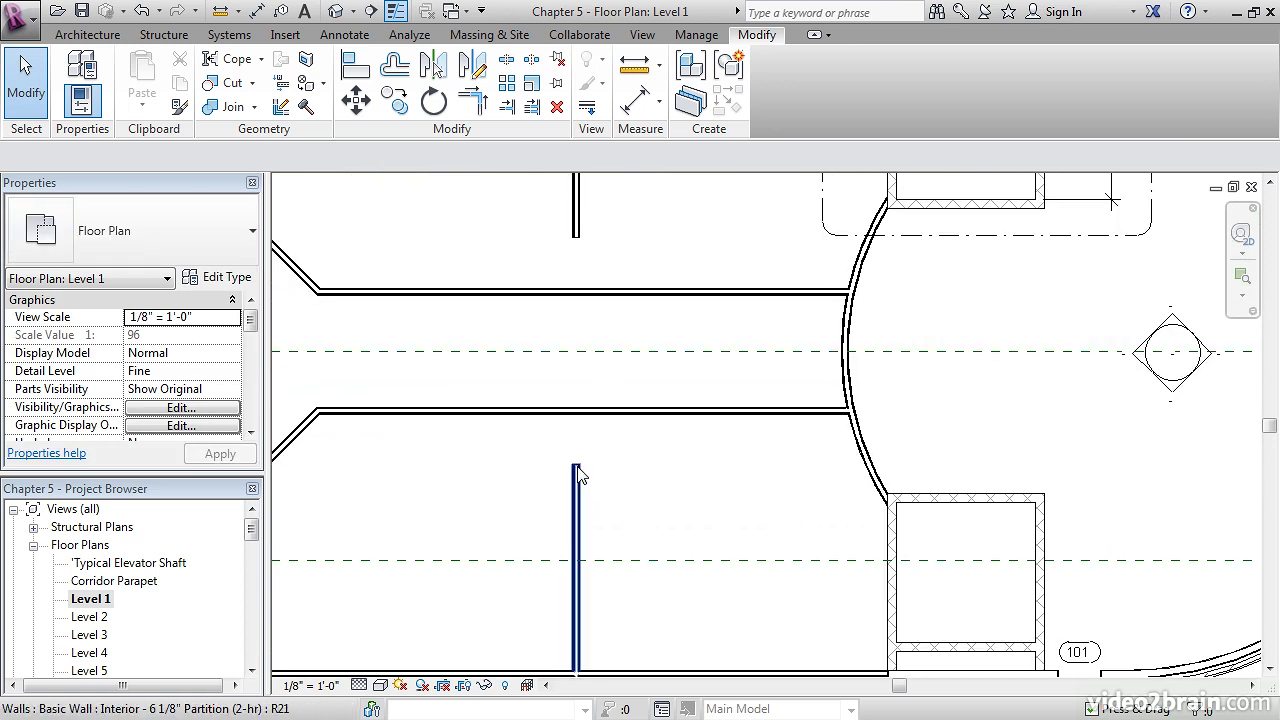
middle_click_drag(567, 272, 531, 283)
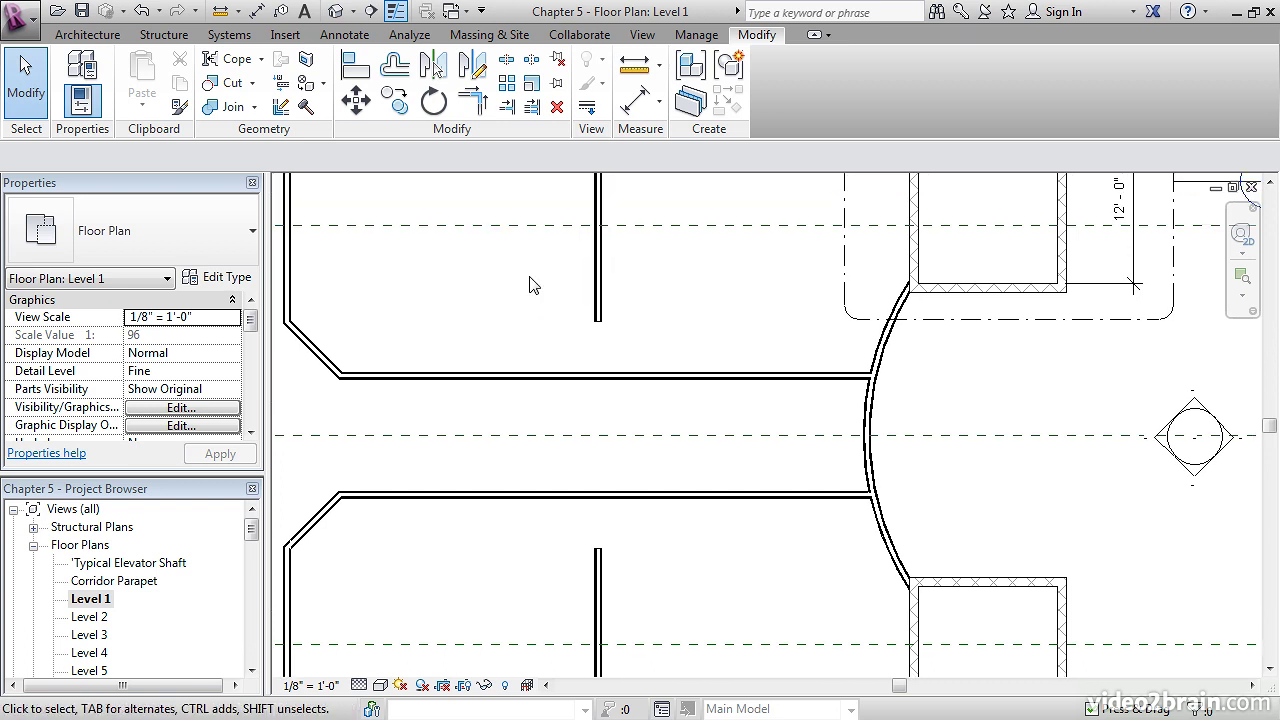
left_click(506, 108)
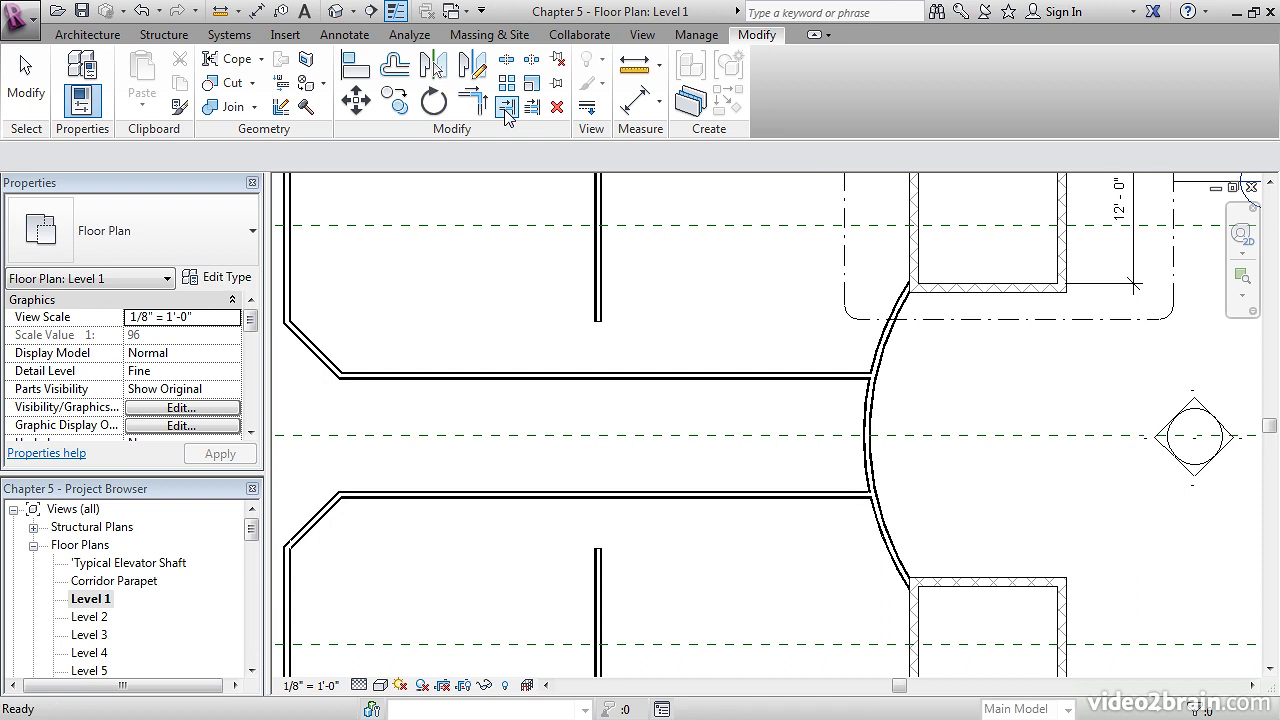
left_click(583, 371)
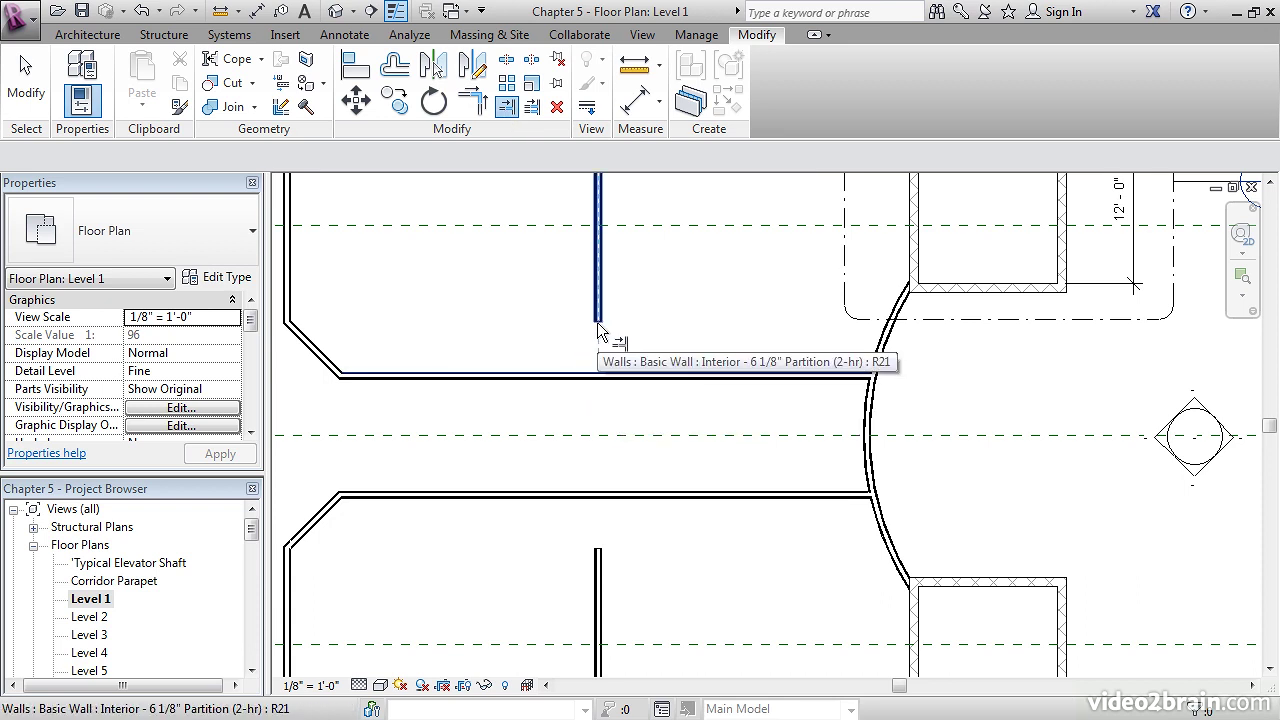
left_click(598, 328)
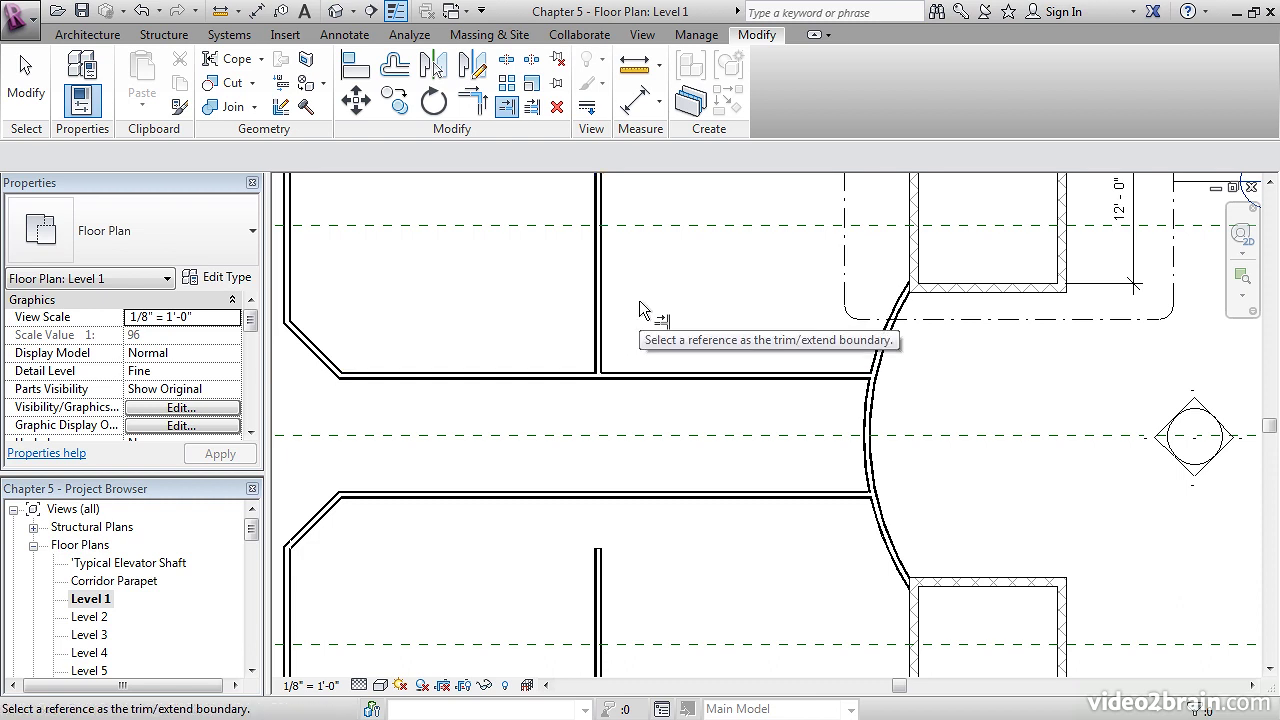
middle_click_drag(646, 302, 677, 287)
key("Escape")
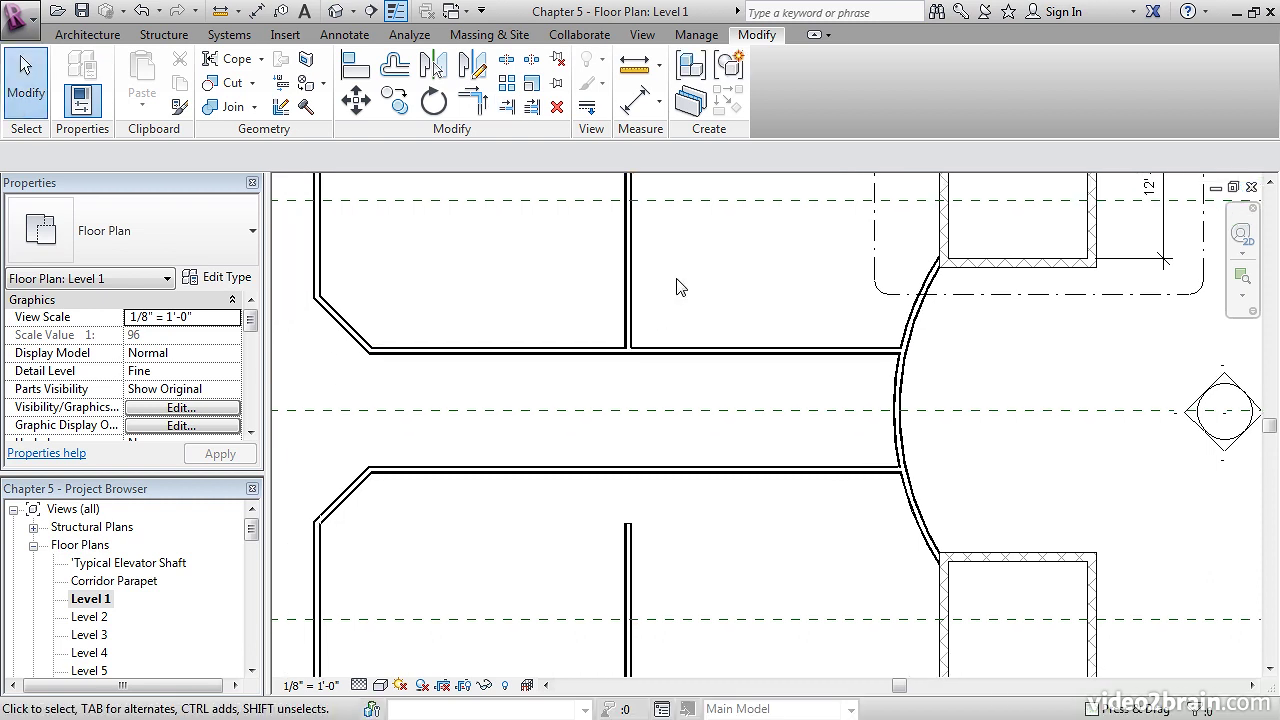
Step: Extend the mirrored vertical partition south of the corridor to the corridor's south wall
left_click(507, 107)
left_click(631, 475)
left_click(628, 524)
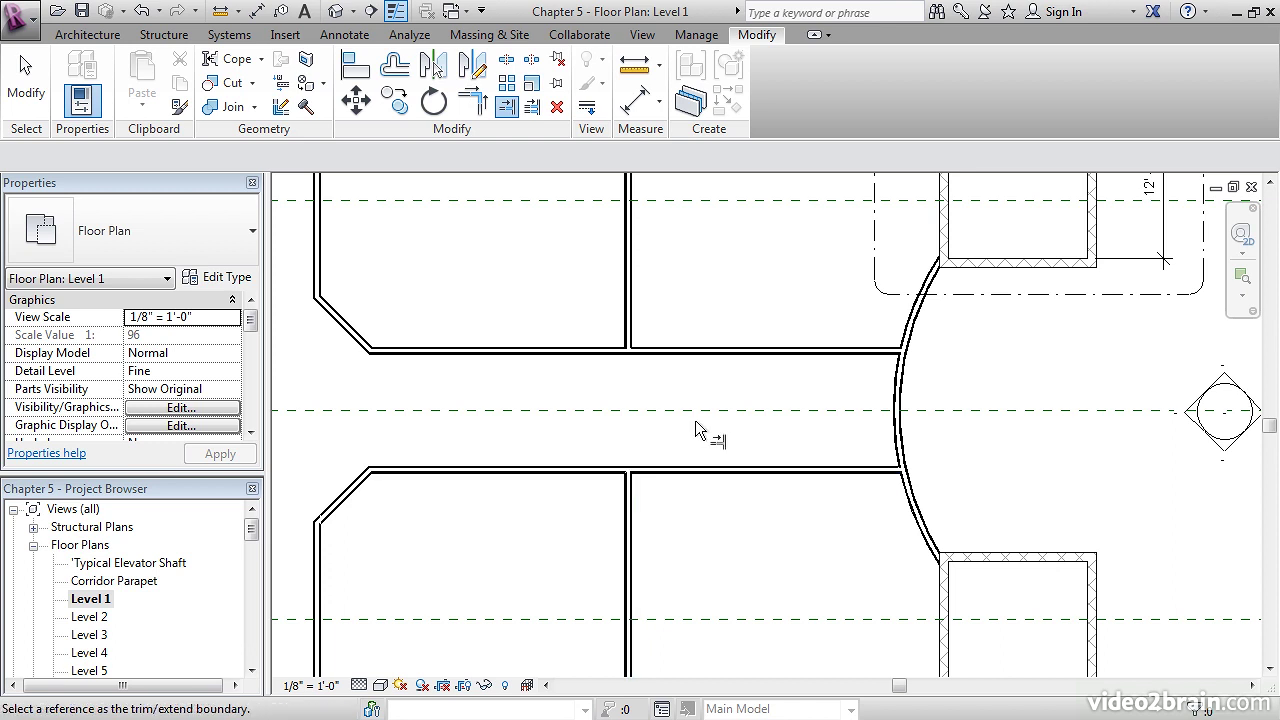
Step: Draw a horizontal reference plane from the center of the west building's semicircular wall eastward past the arc
key("Escape")
key("Escape")
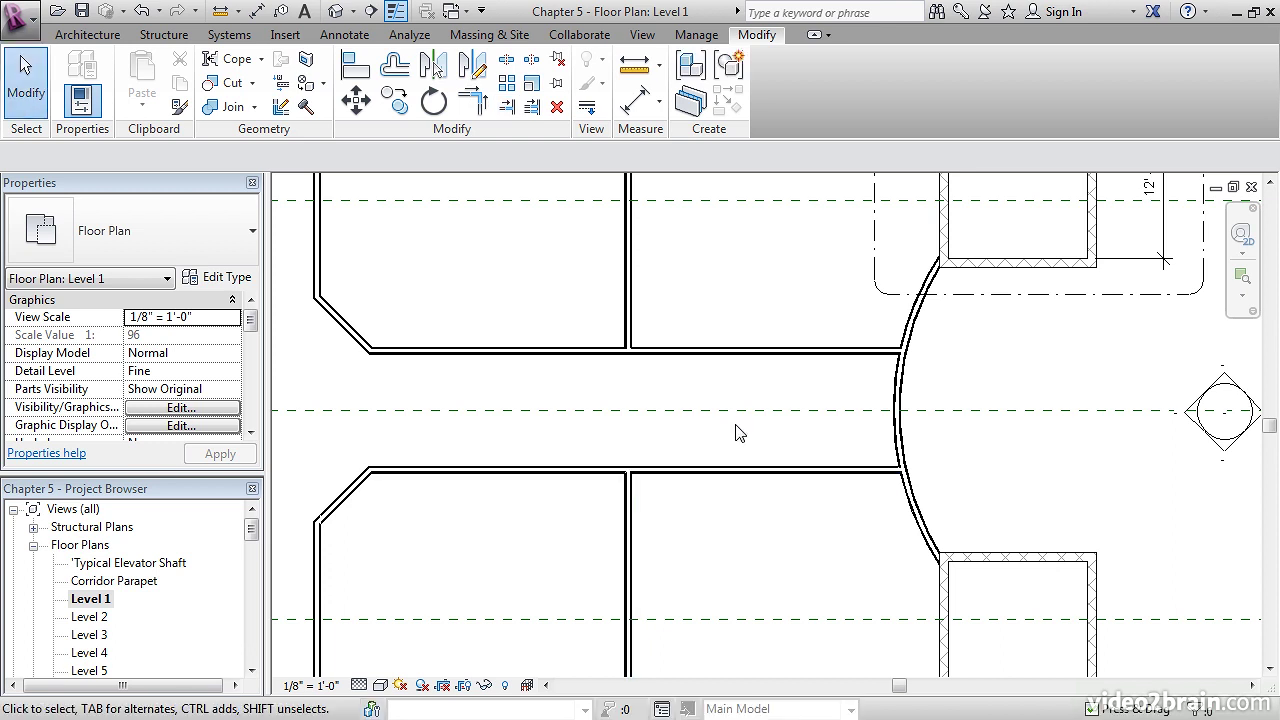
middle_click_drag(503, 443, 589, 434)
scroll(905, 448, "down", 4)
scroll(890, 457, "down", 3)
middle_click_drag(360, 455, 550, 455)
scroll(551, 456, "up", 5)
scroll(548, 459, "up", 1)
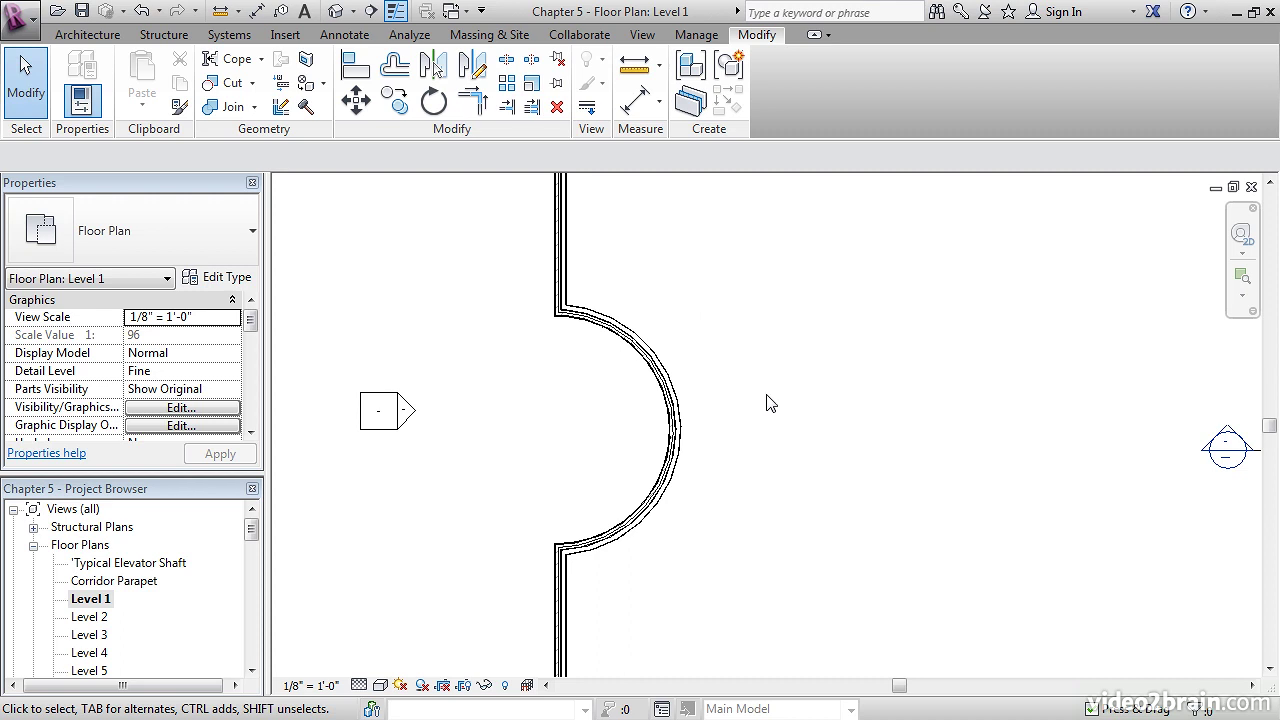
left_click(95, 36)
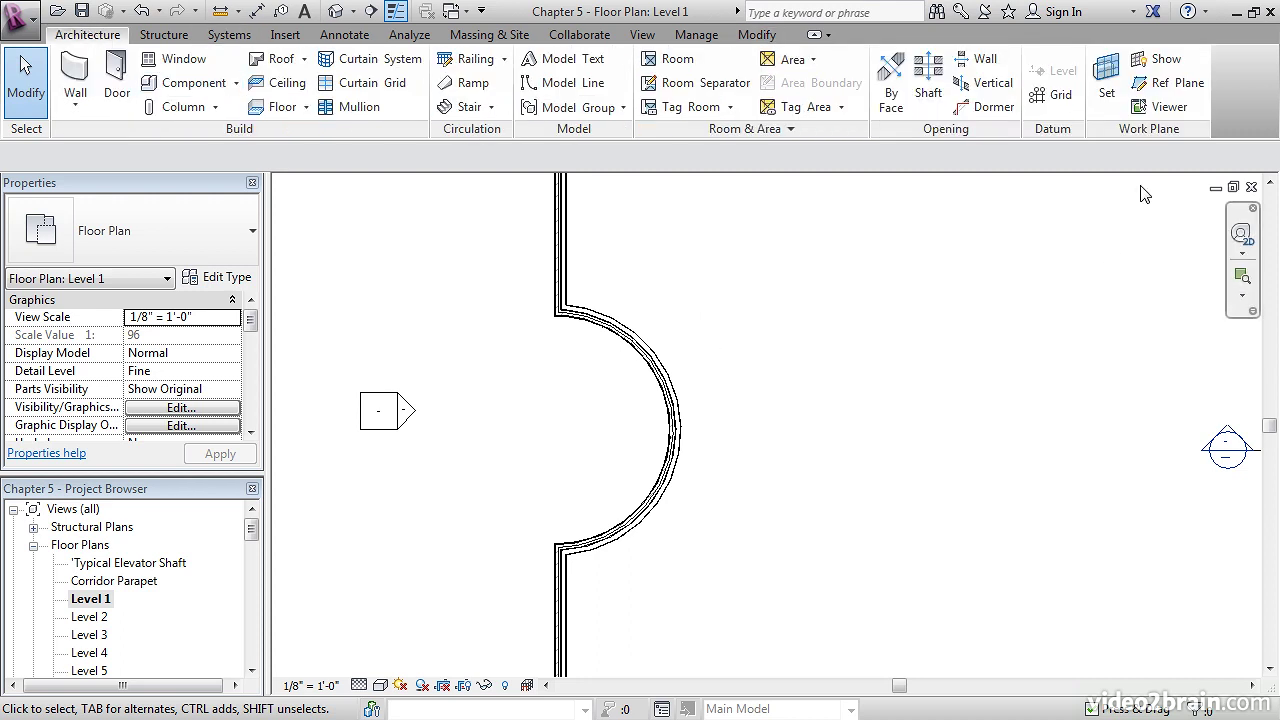
left_click(1165, 83)
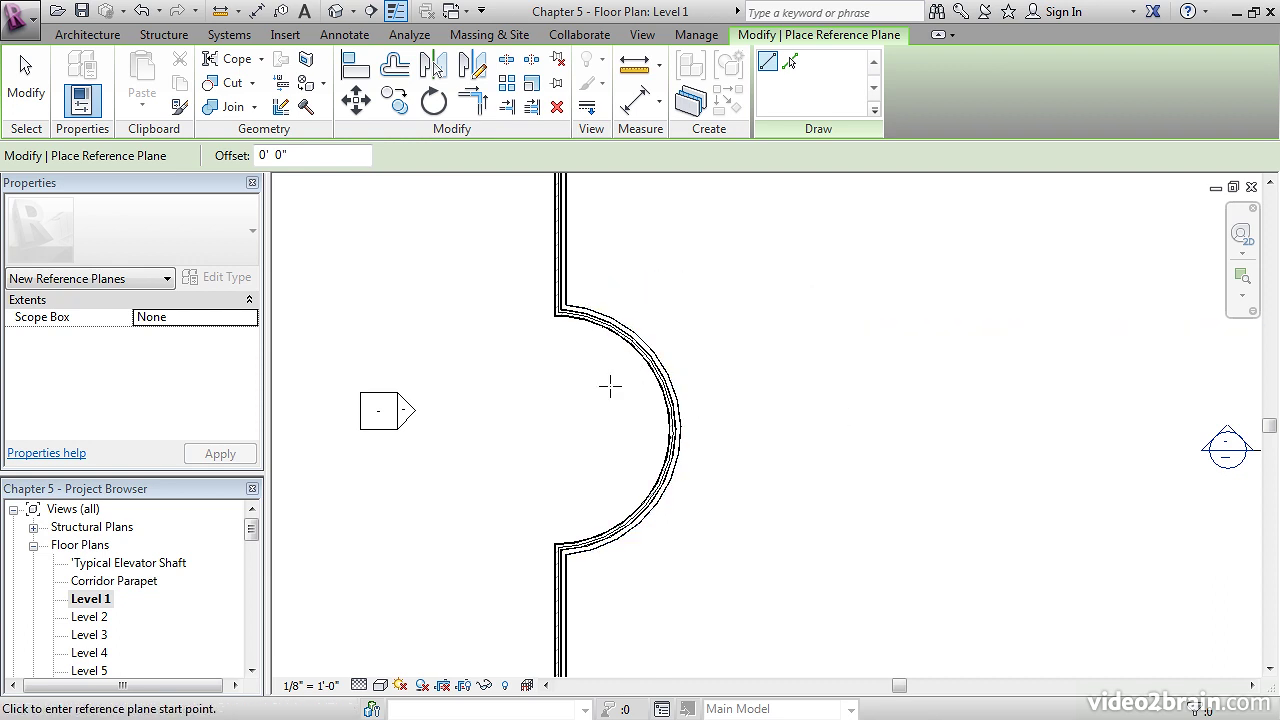
left_click(555, 429)
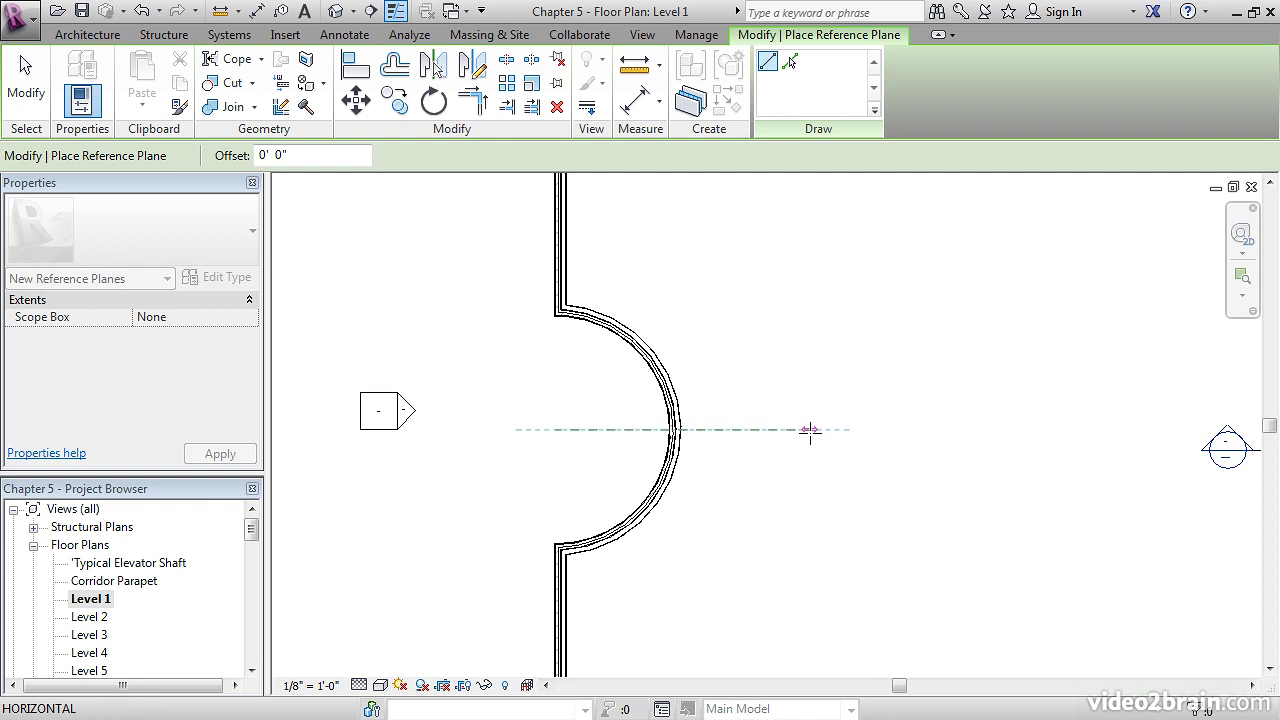
left_click(801, 429)
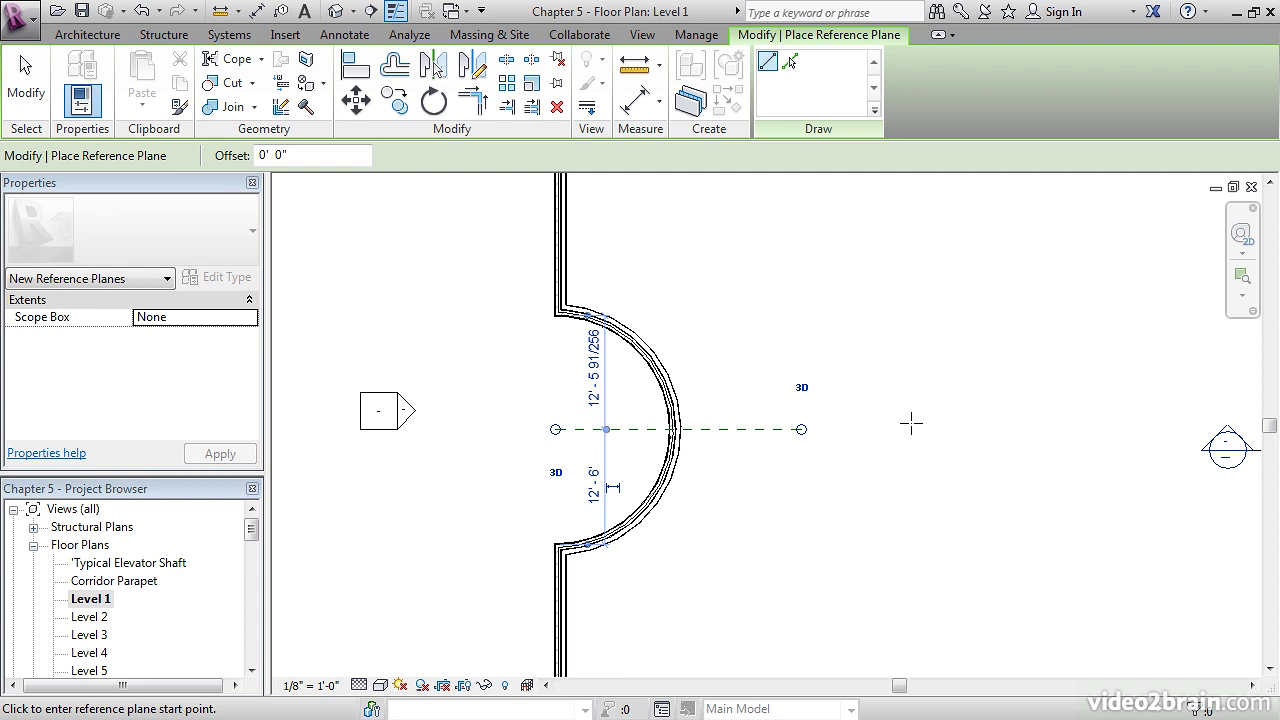
key("Escape")
key("Escape")
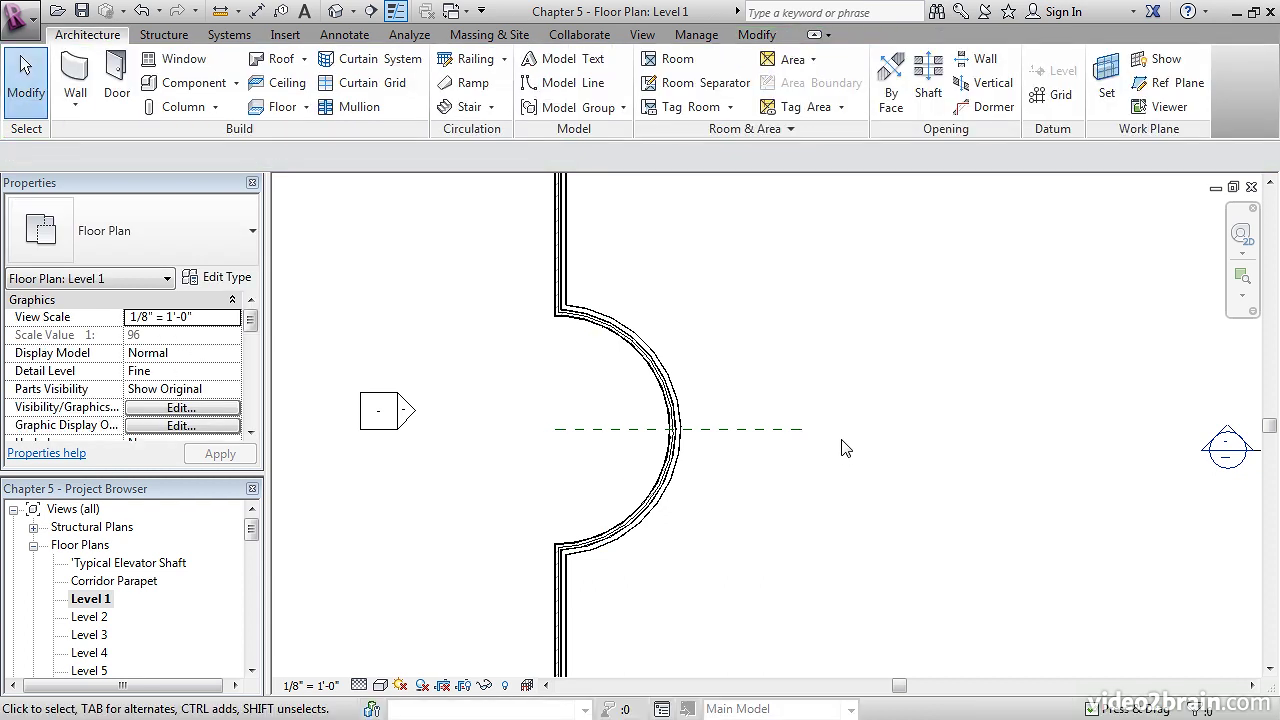
Step: Rotate the new reference plane 45° counterclockwise about the center of the semicircular wall
left_click(758, 430)
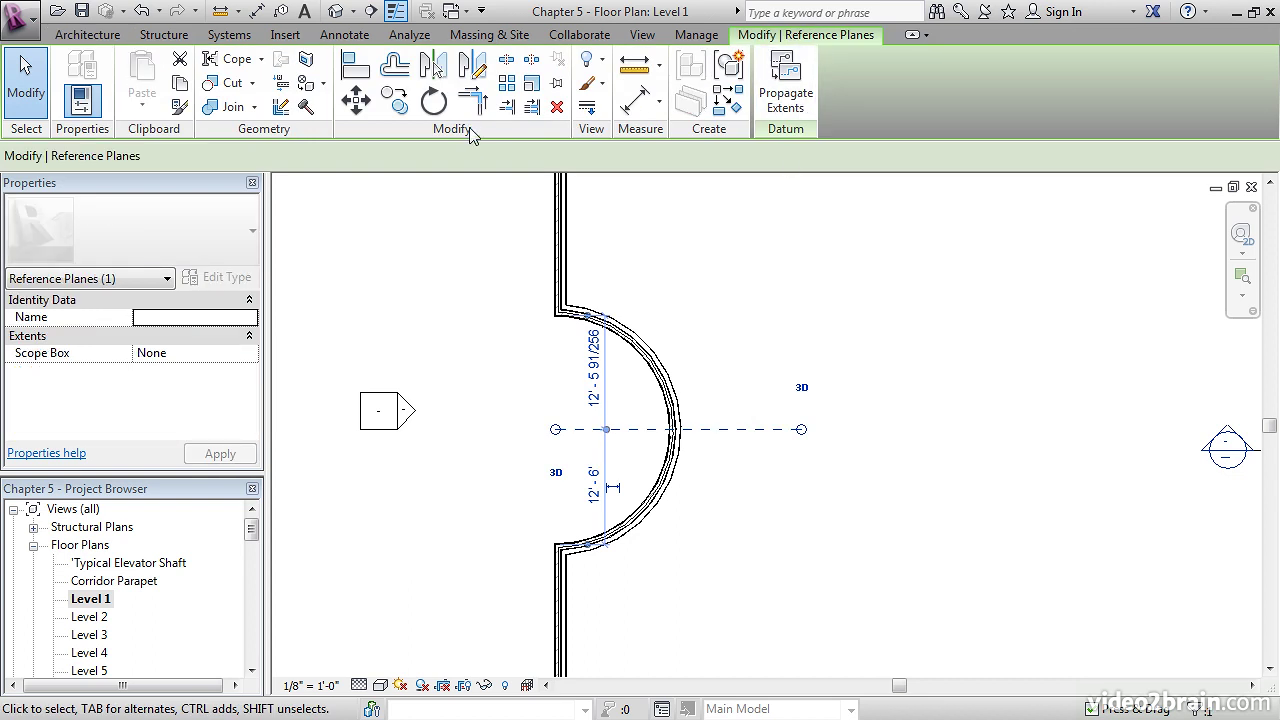
left_click(432, 101)
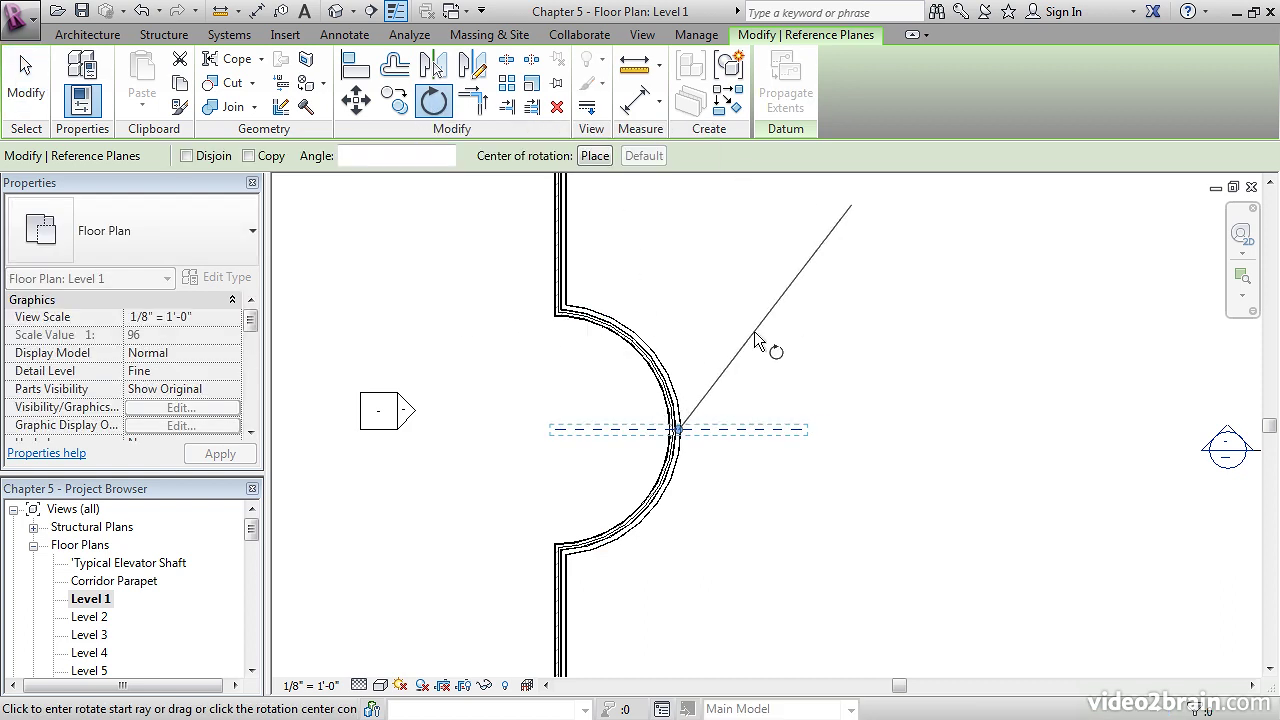
left_click(594, 158)
left_click(552, 429)
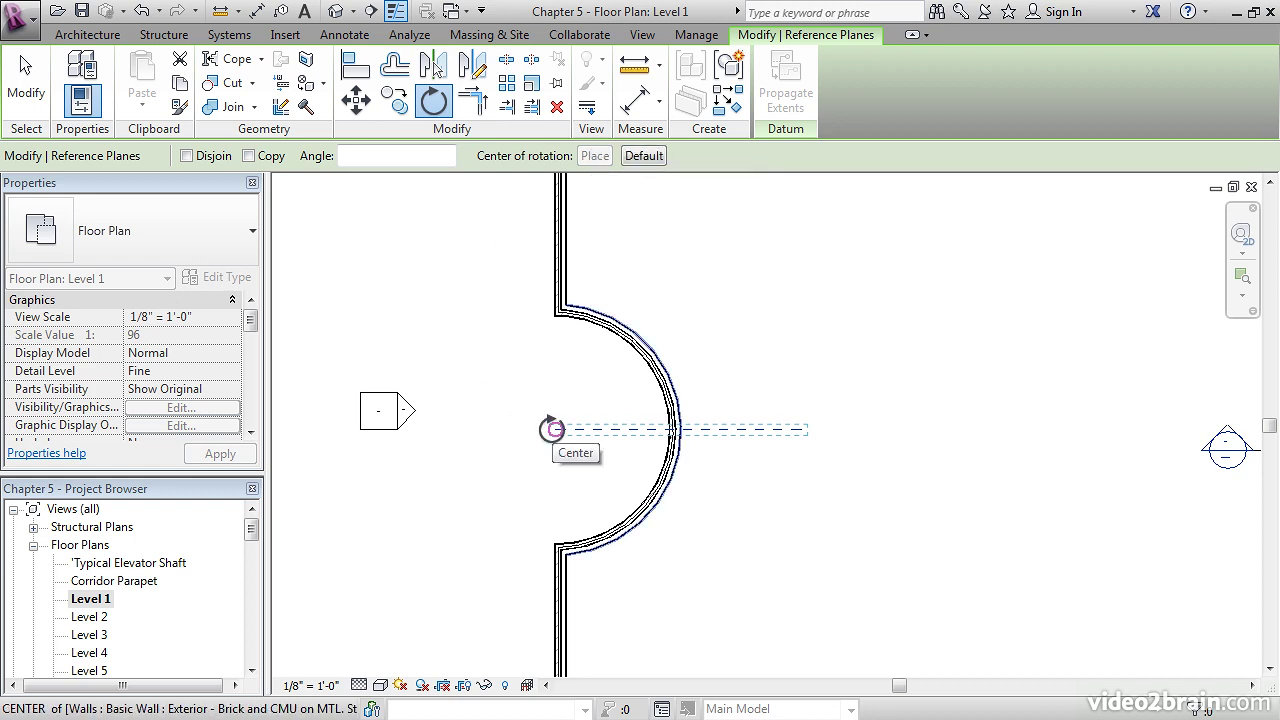
left_click(552, 429)
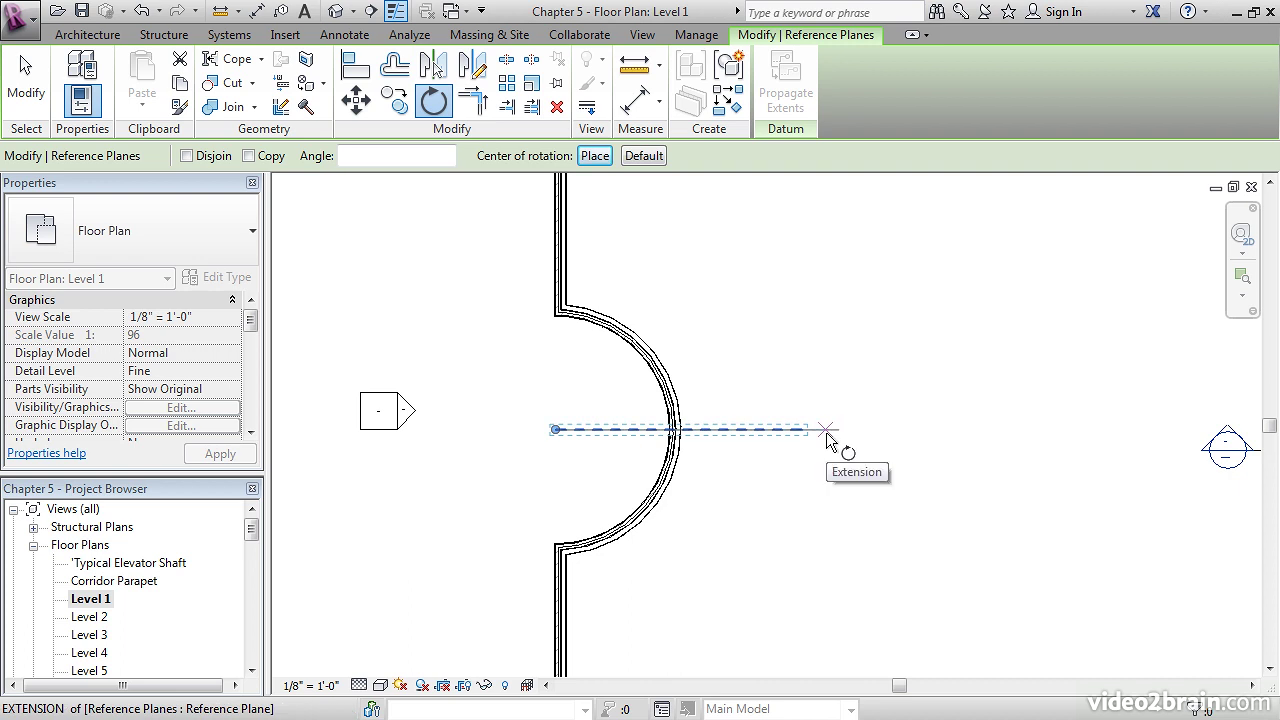
left_click(826, 432)
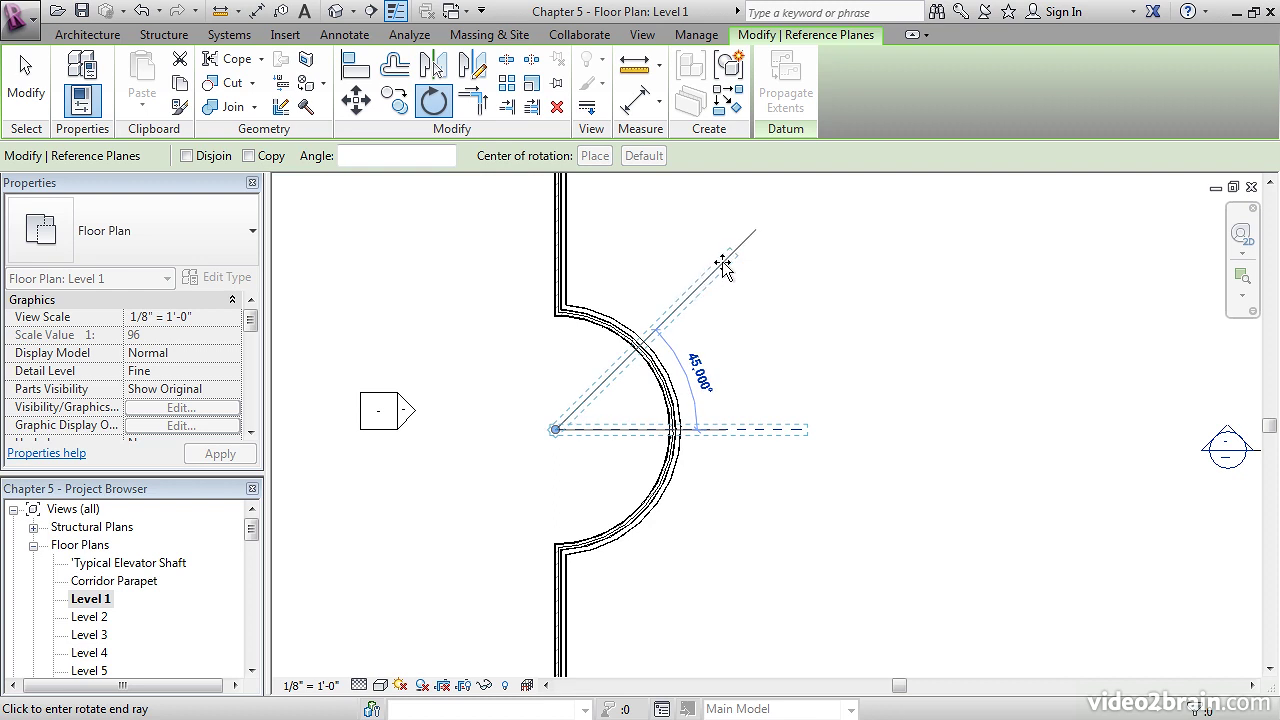
left_click(722, 264)
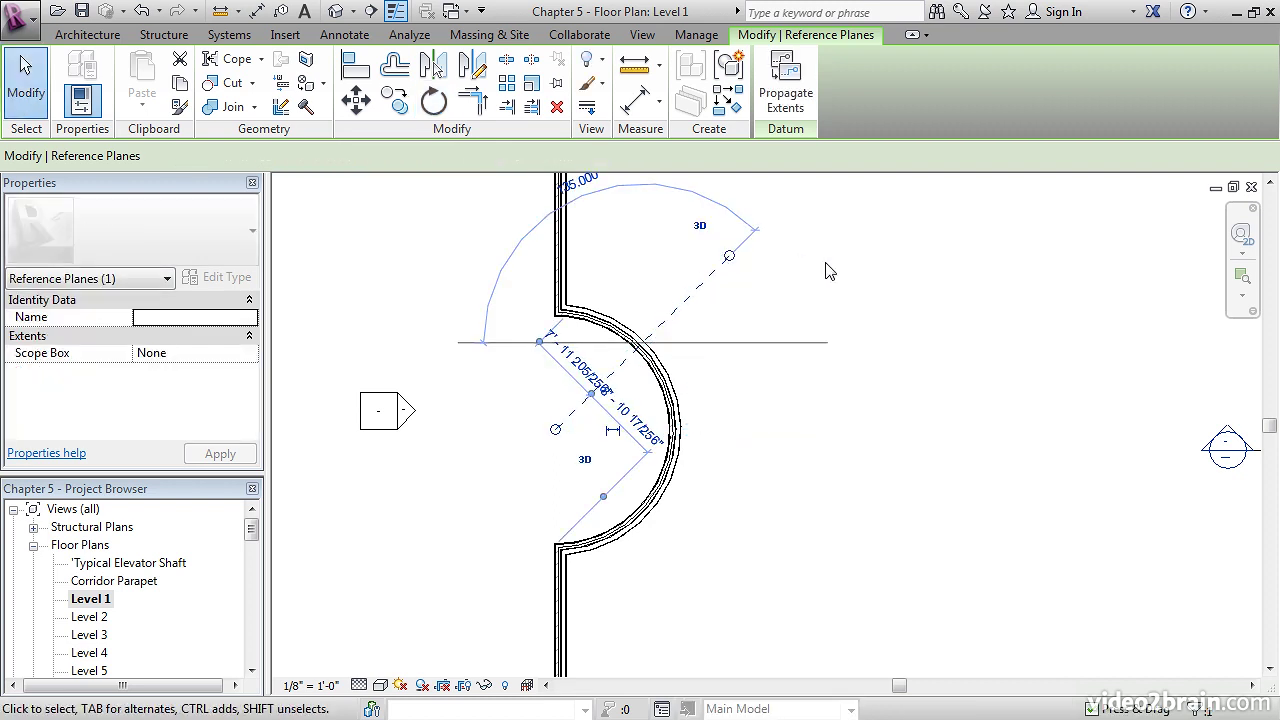
key("Escape")
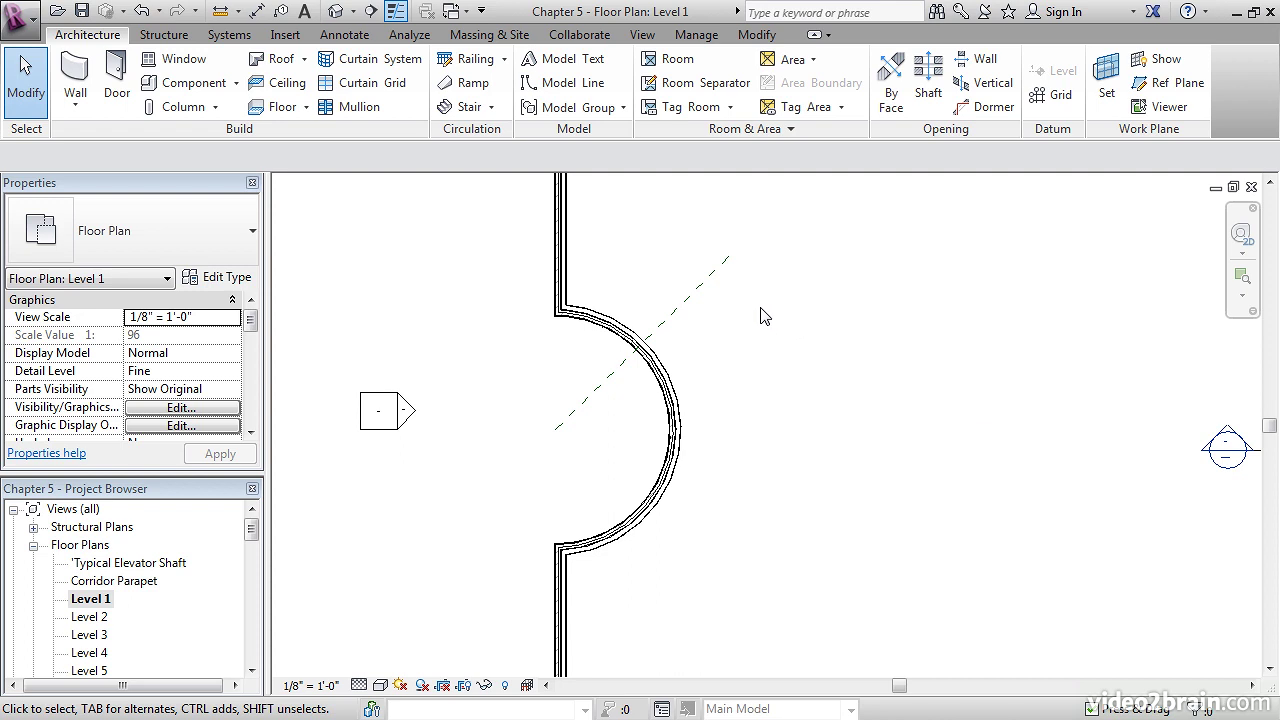
Step: Create a grouped radial array of 4 from the angled reference plane about the arc's center, with the last item 90° clockwise
middle_click_drag(752, 320, 669, 337)
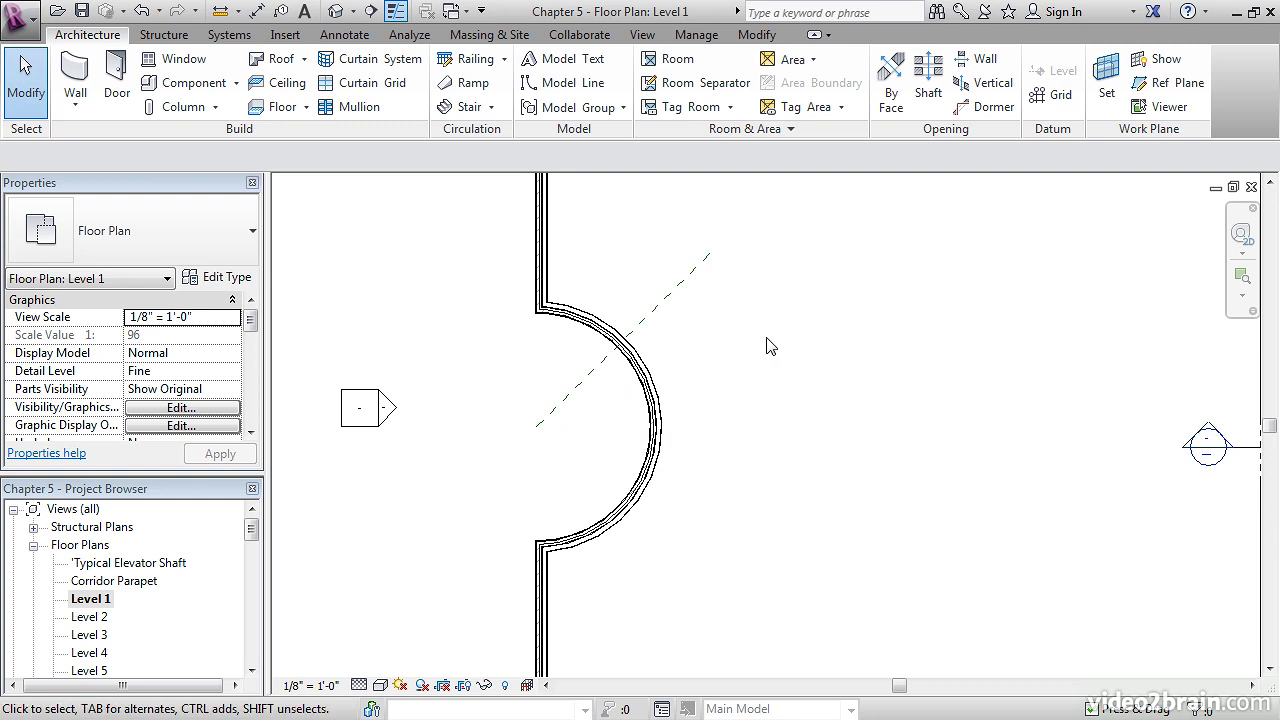
left_click(685, 291)
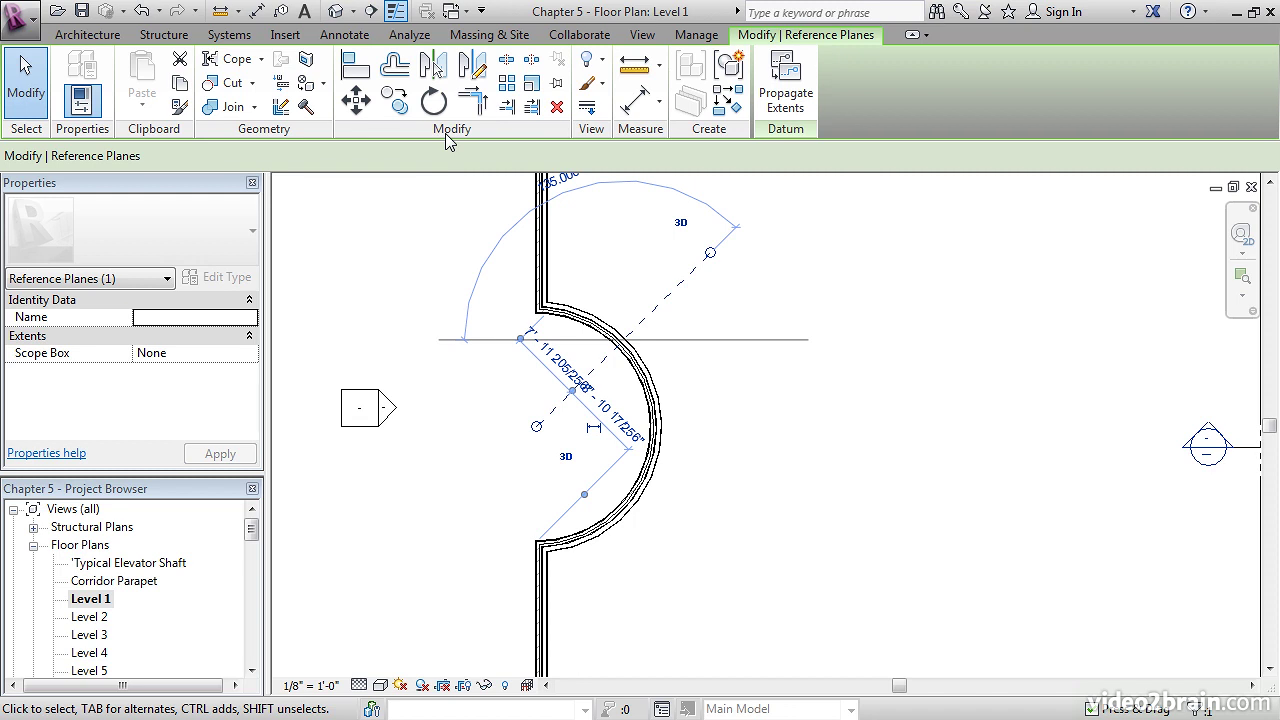
left_click(507, 88)
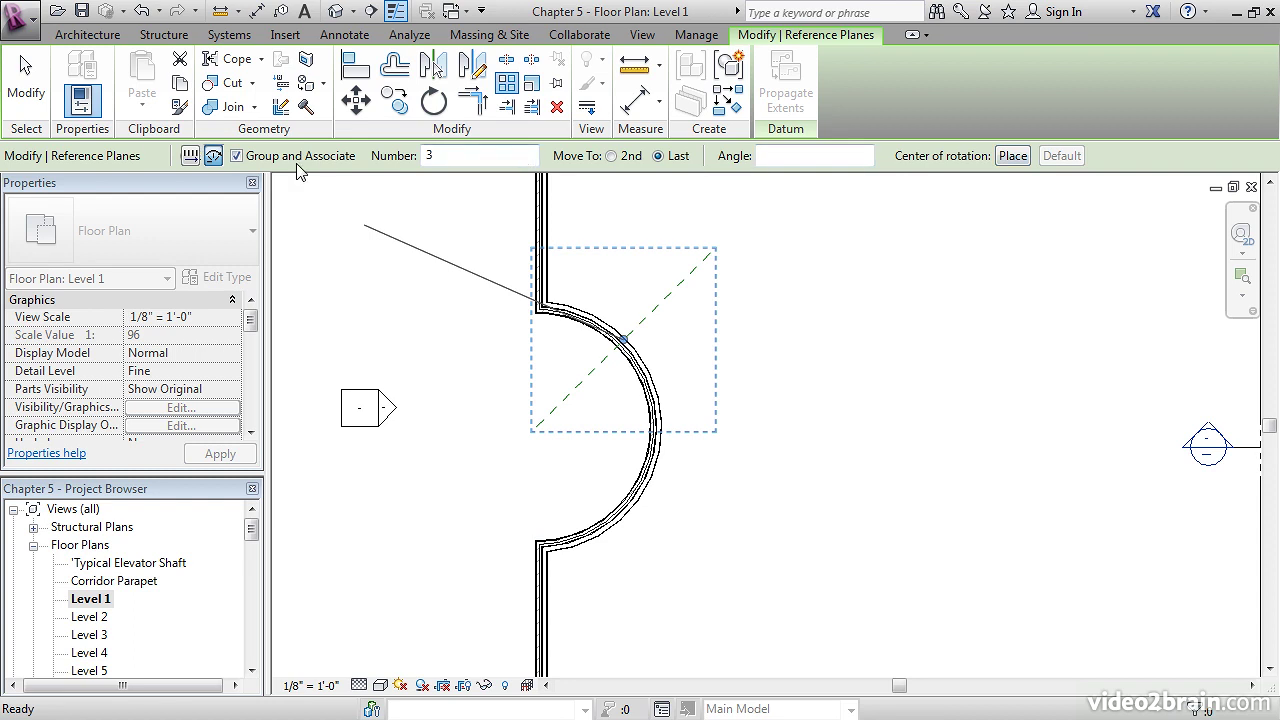
left_click(212, 157)
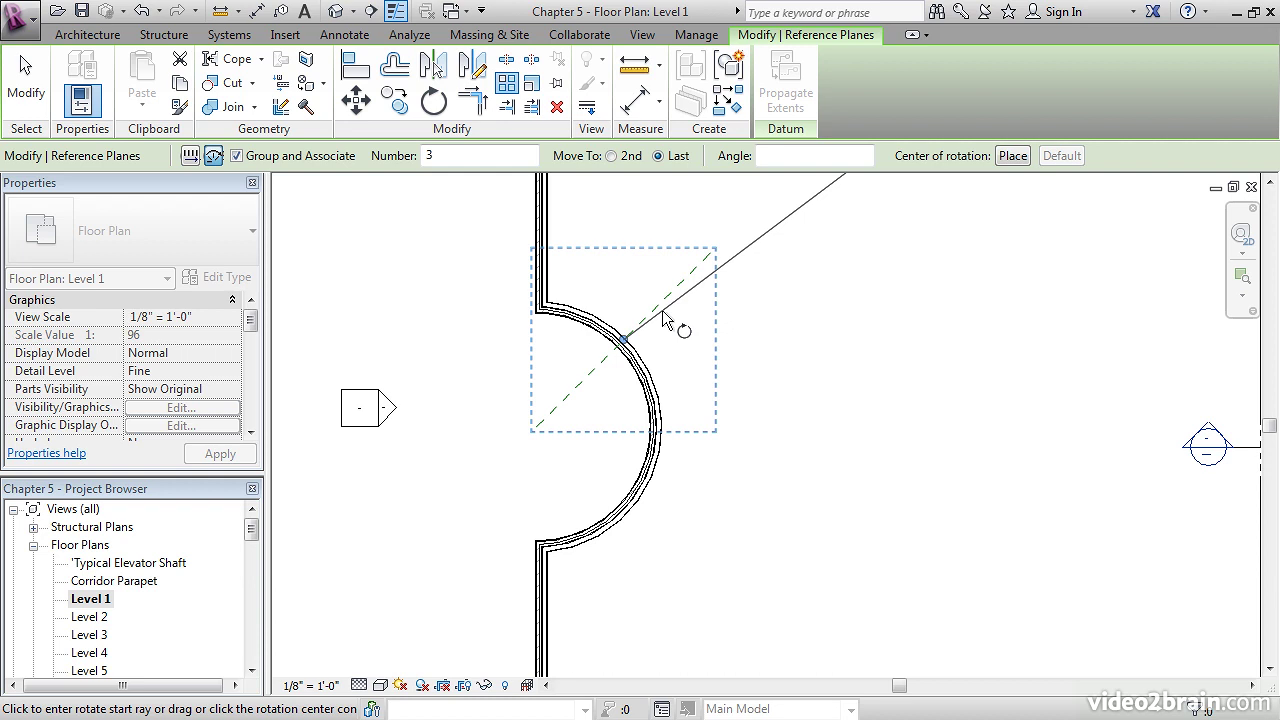
left_click(458, 156)
type("4")
key("Return")
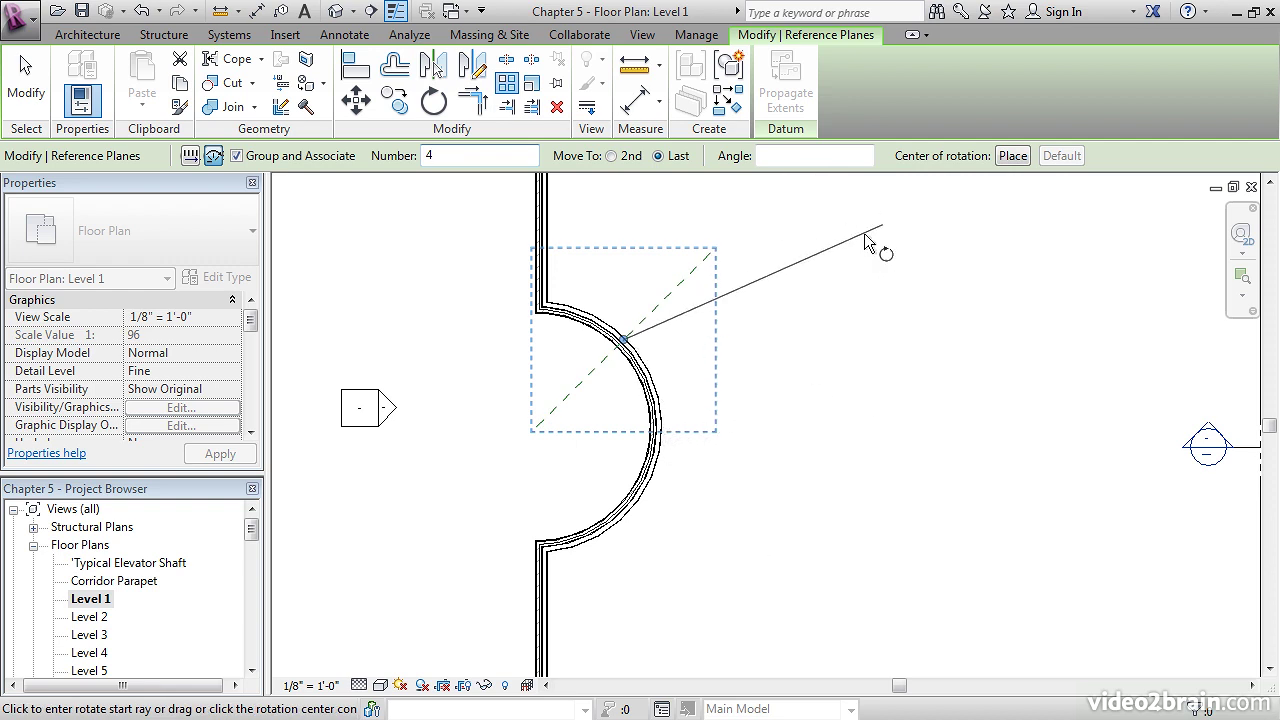
left_click(1012, 156)
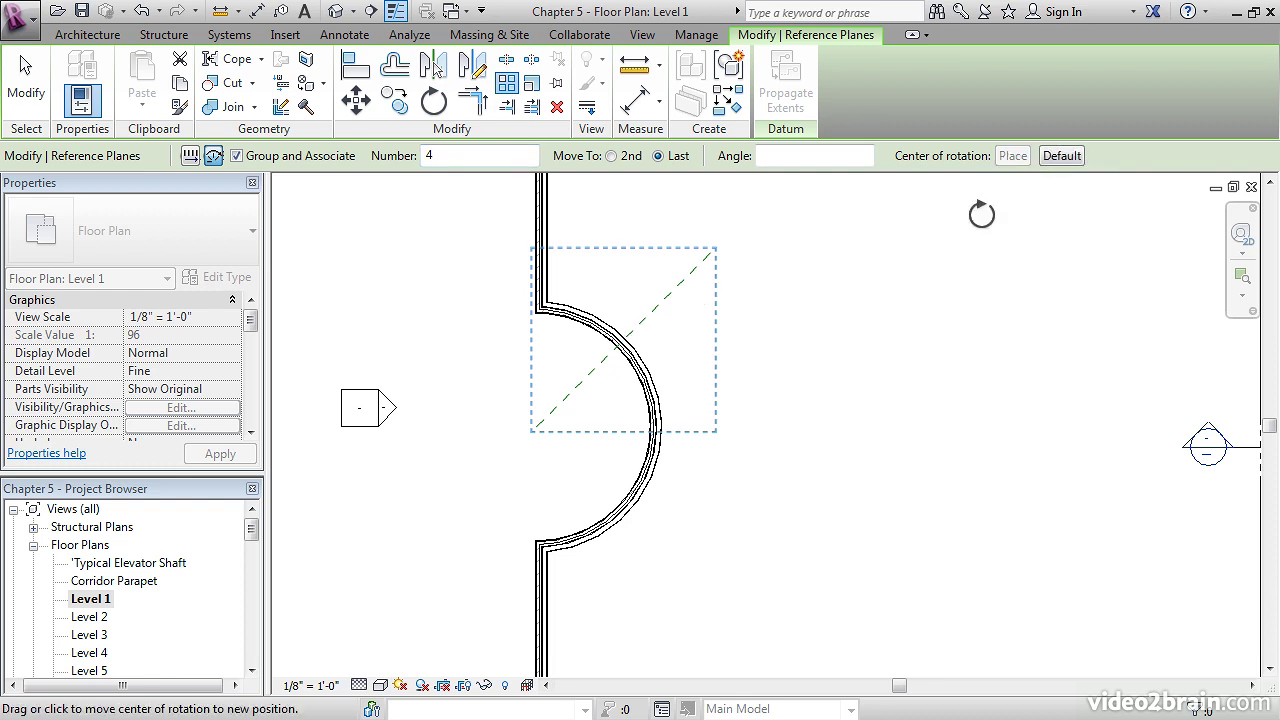
left_click(536, 428)
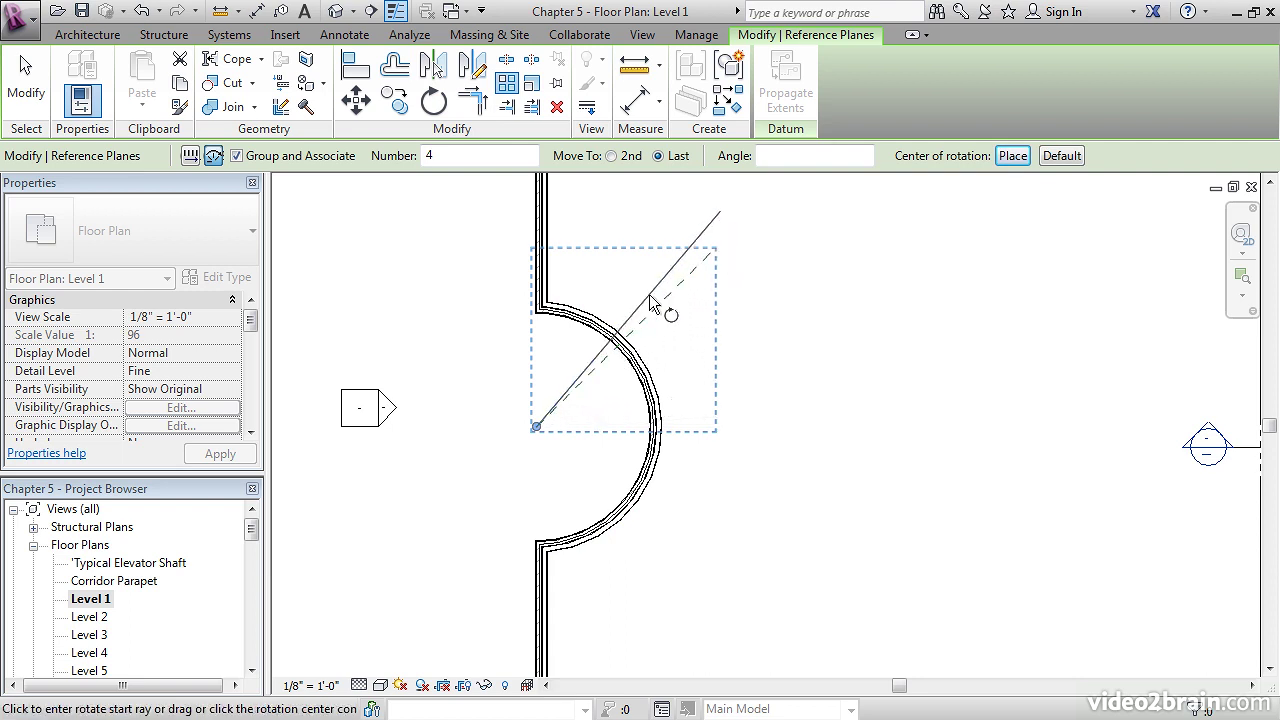
left_click(735, 230)
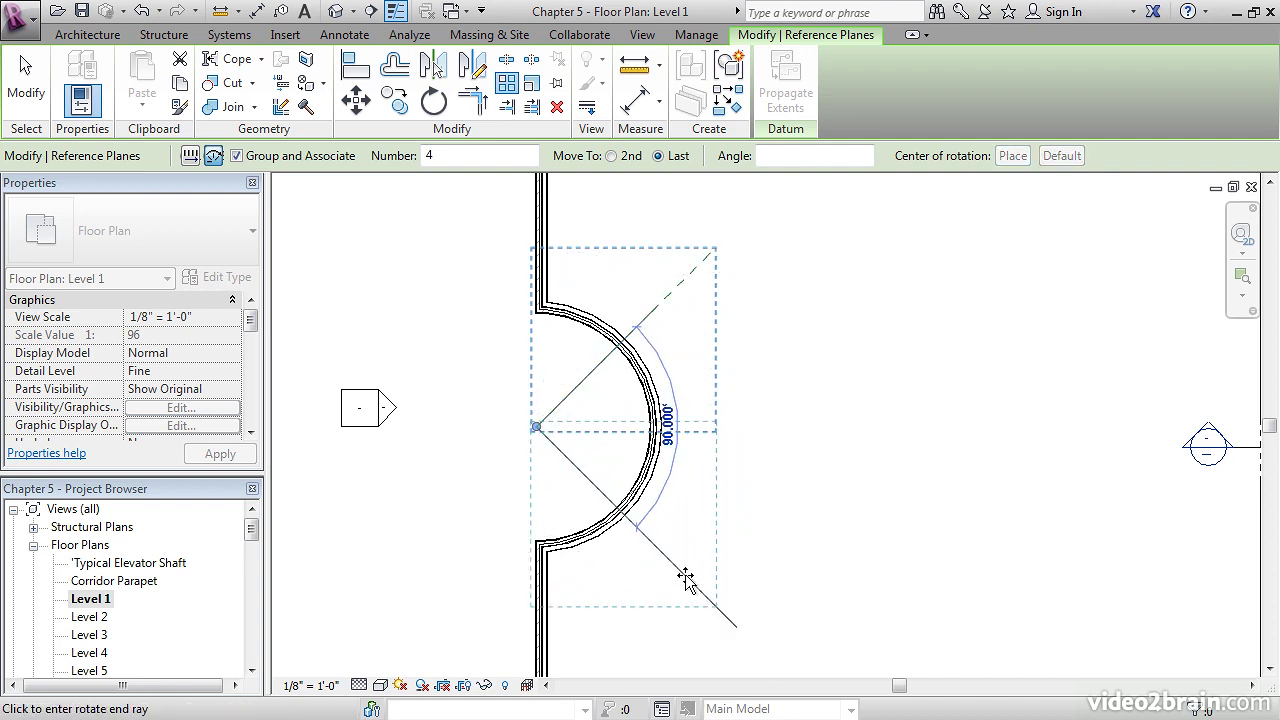
left_click(686, 580)
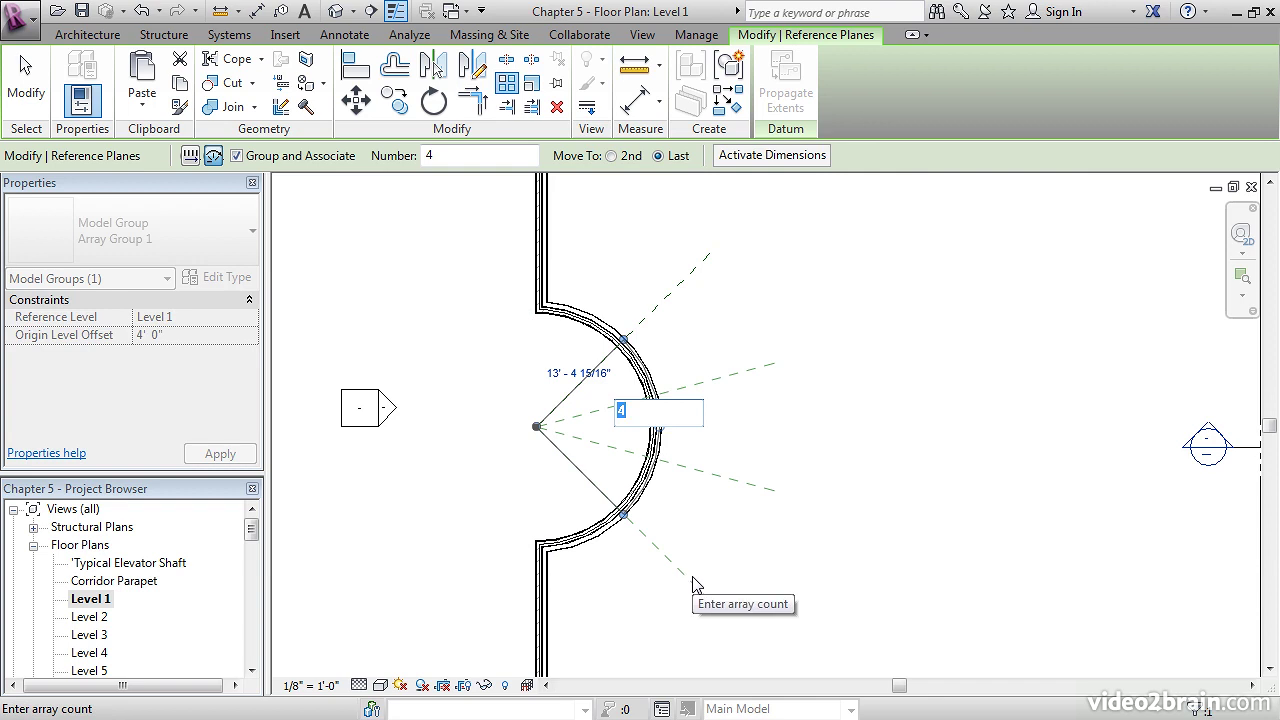
key("Return")
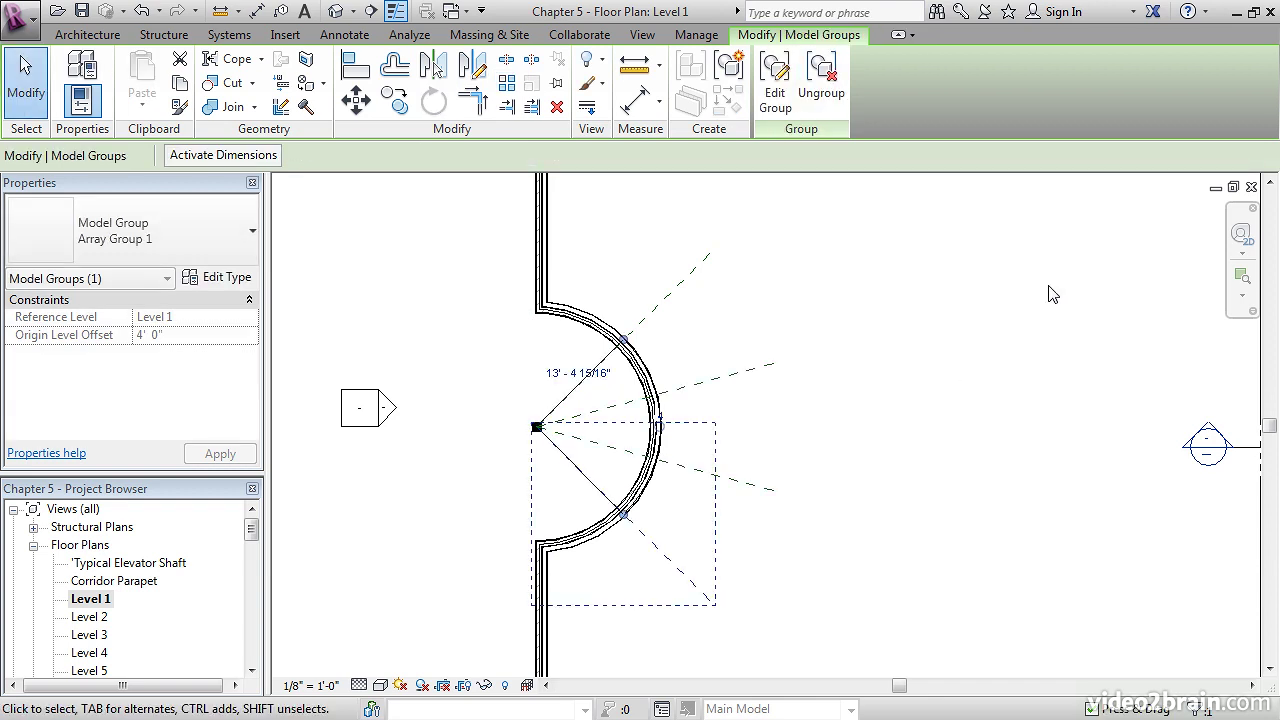
key("Escape")
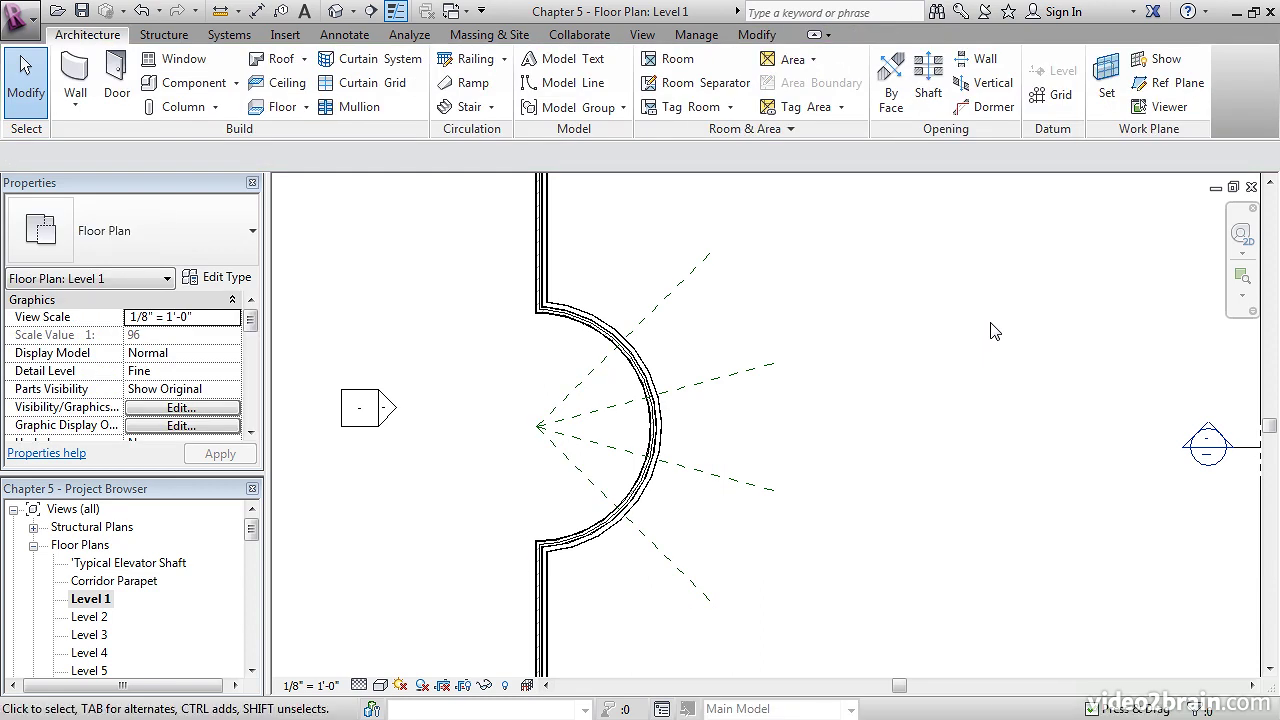
Step: Select a member of the radial reference plane array and set the array count to 12
left_click(715, 250)
left_click(762, 372)
left_click(765, 485)
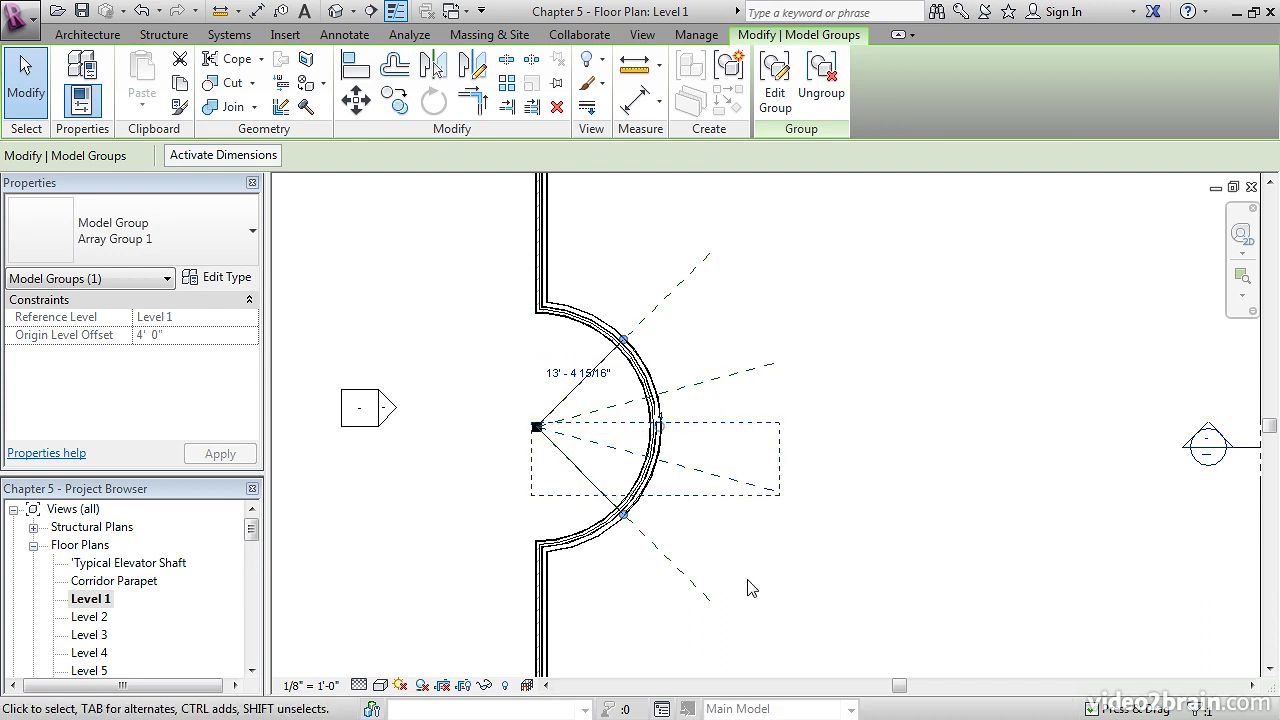
left_click(697, 600)
left_click(752, 490)
middle_click_drag(697, 466, 625, 420)
scroll(600, 453, "up", 5)
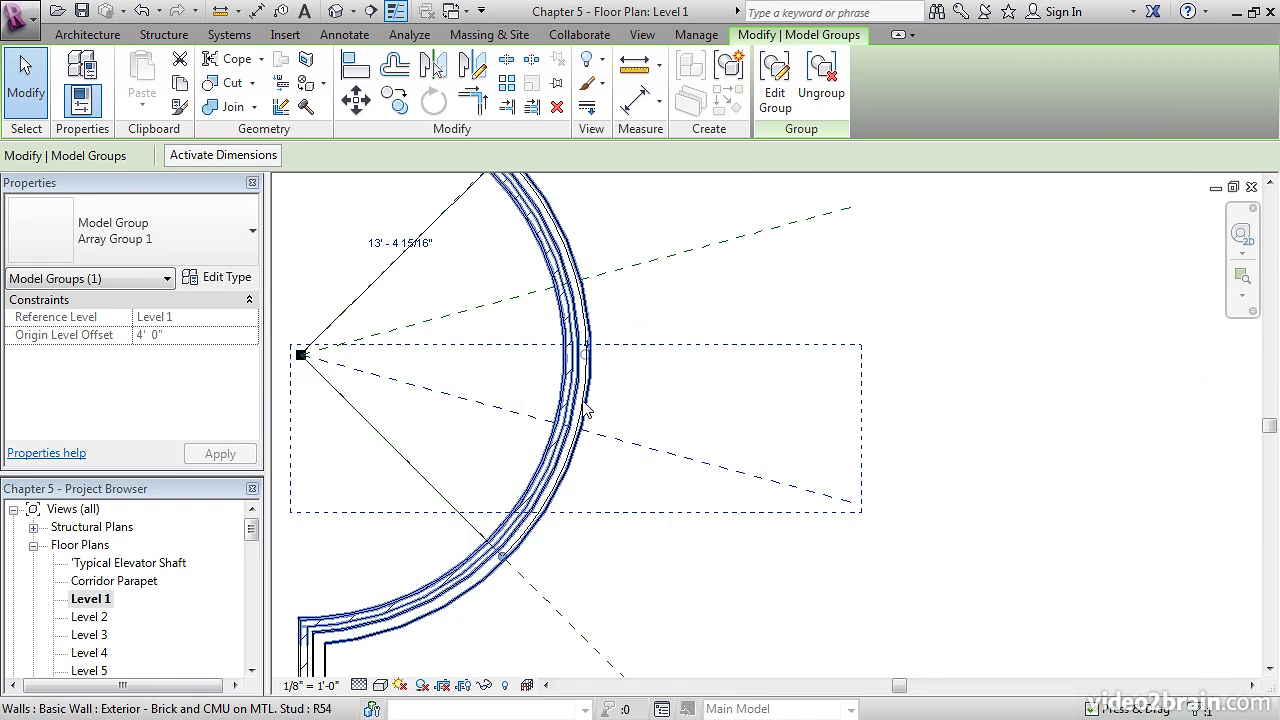
left_click(583, 343)
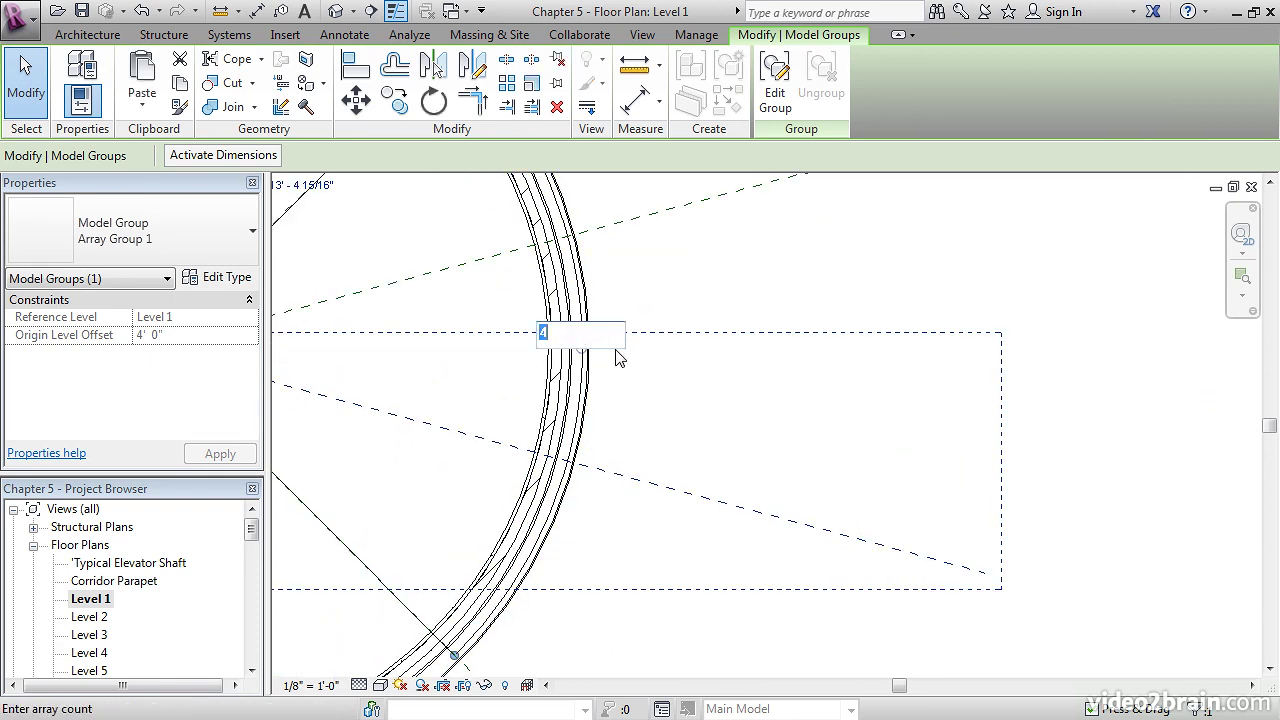
type("12")
key("Return")
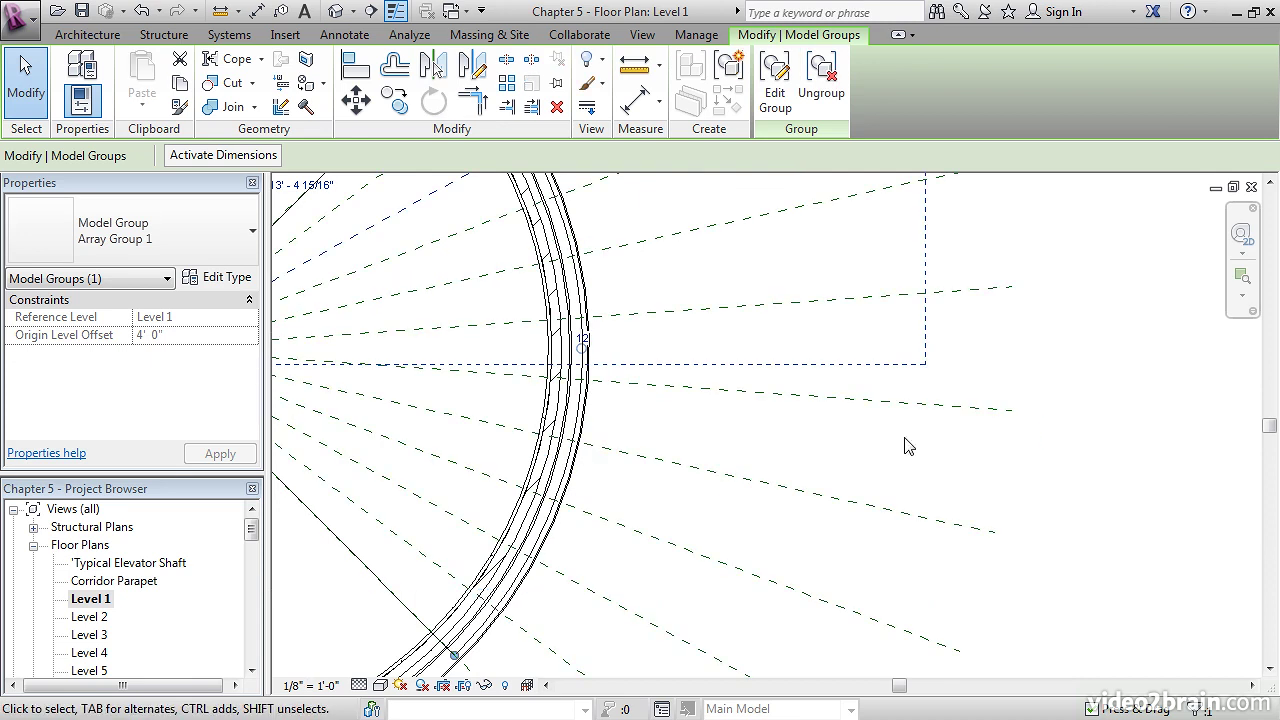
Step: Set the radial reference plane array's count to 4 and clear the selection
scroll(752, 436, "down", 4)
scroll(743, 438, "down", 1)
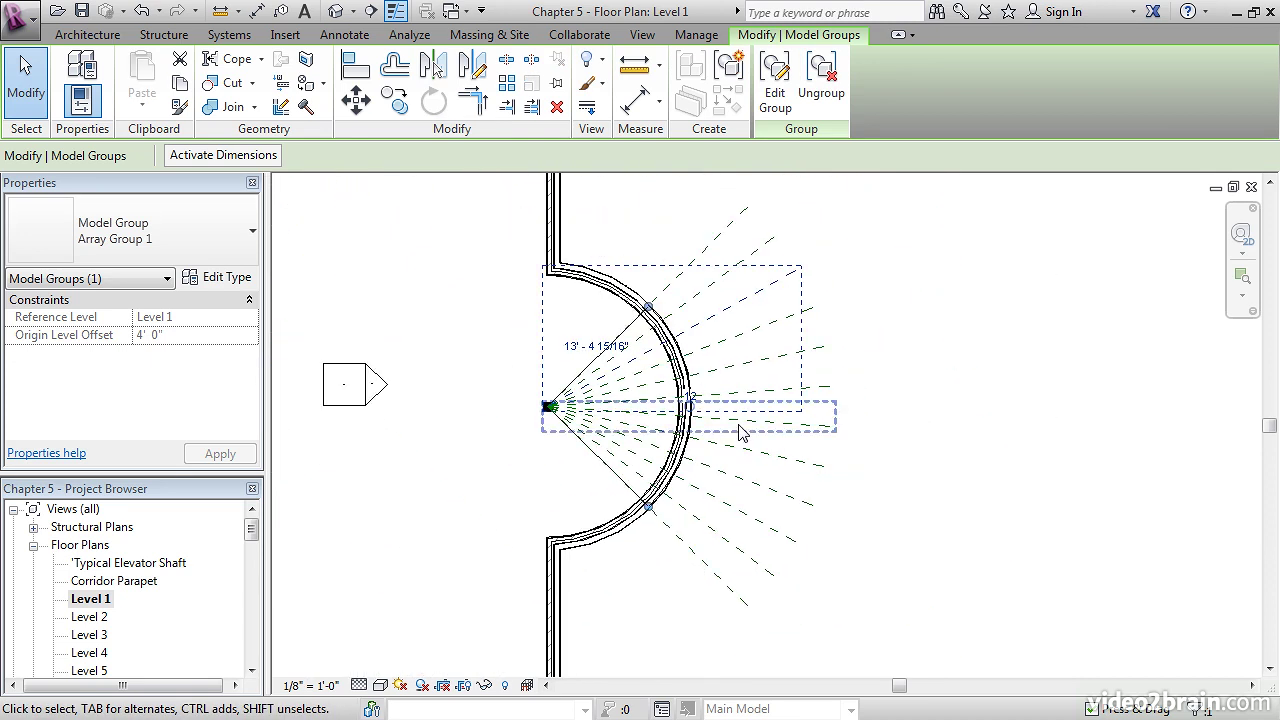
scroll(718, 410, "up", 4)
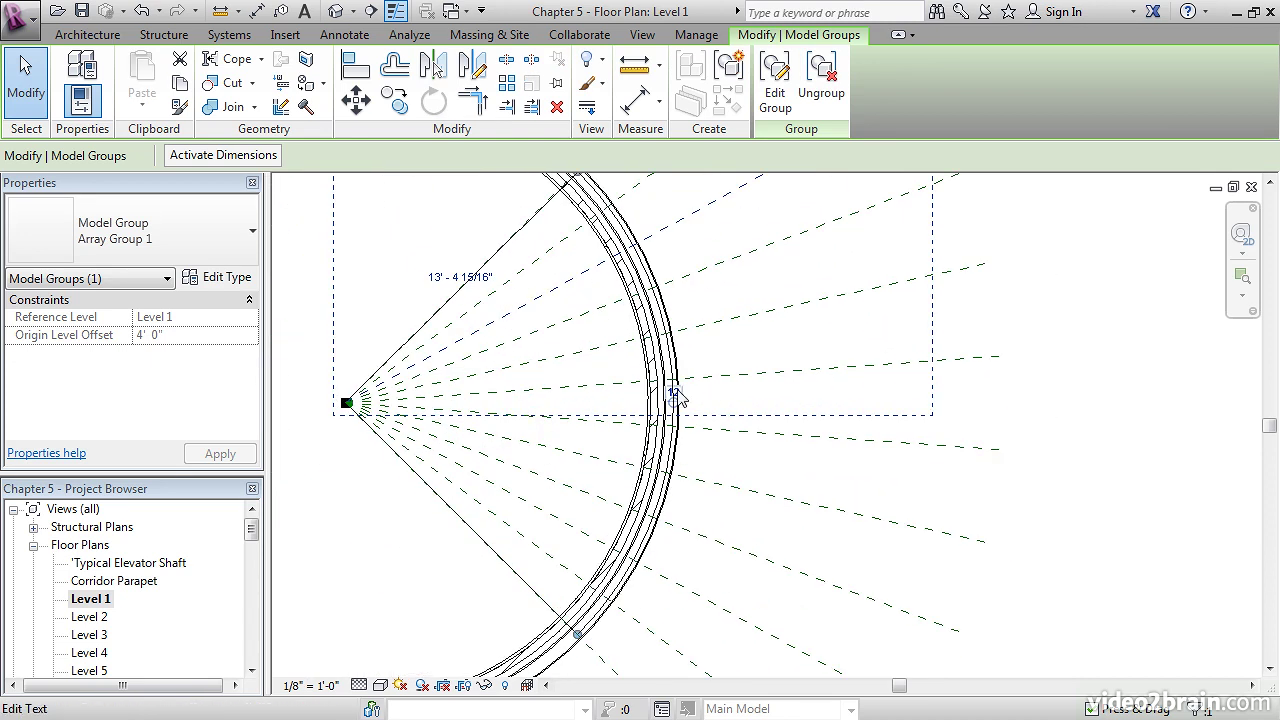
left_click(677, 390)
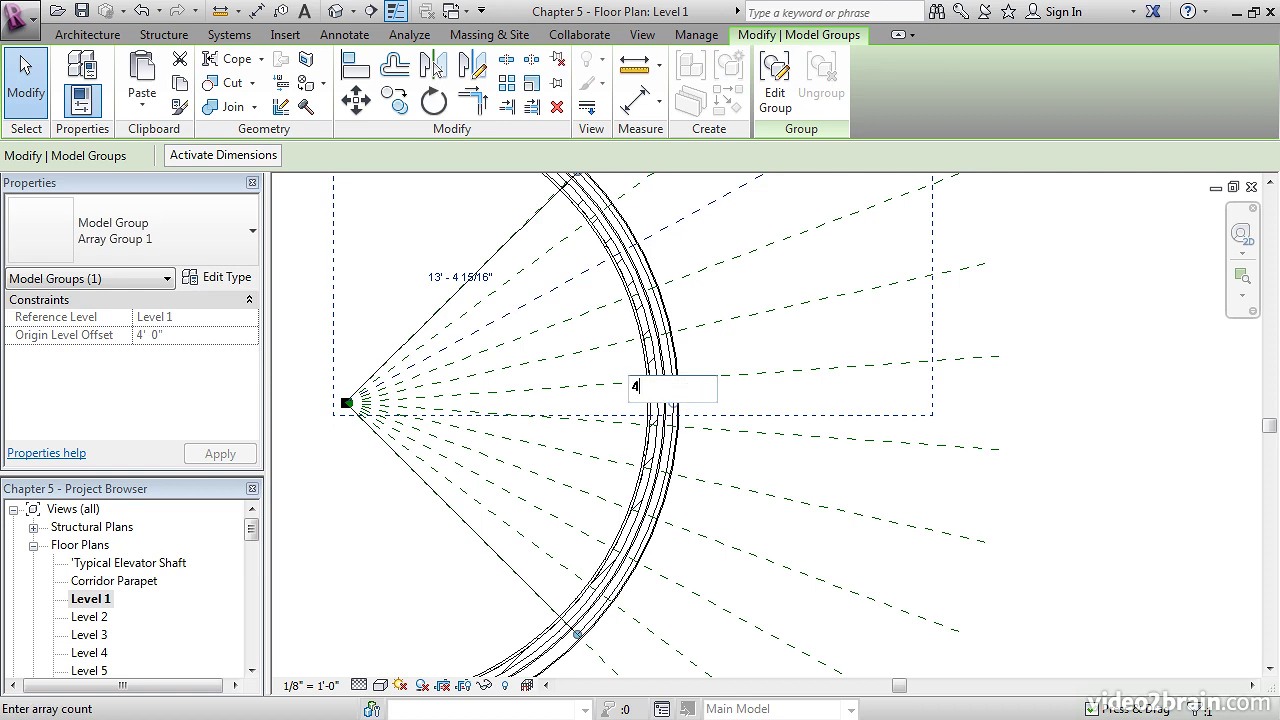
type("4")
key("Return")
middle_click_drag(1103, 449, 1103, 457)
scroll(975, 451, "down", 2)
scroll(975, 451, "down", 2)
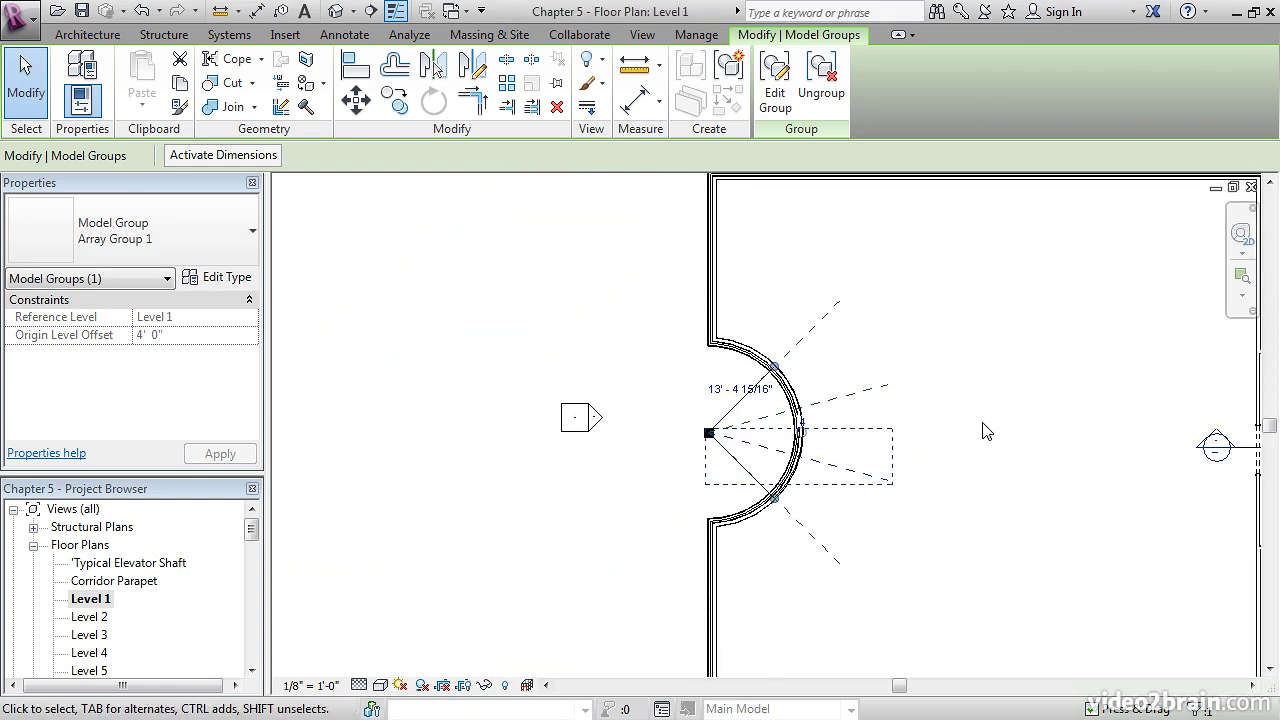
left_click(983, 430)
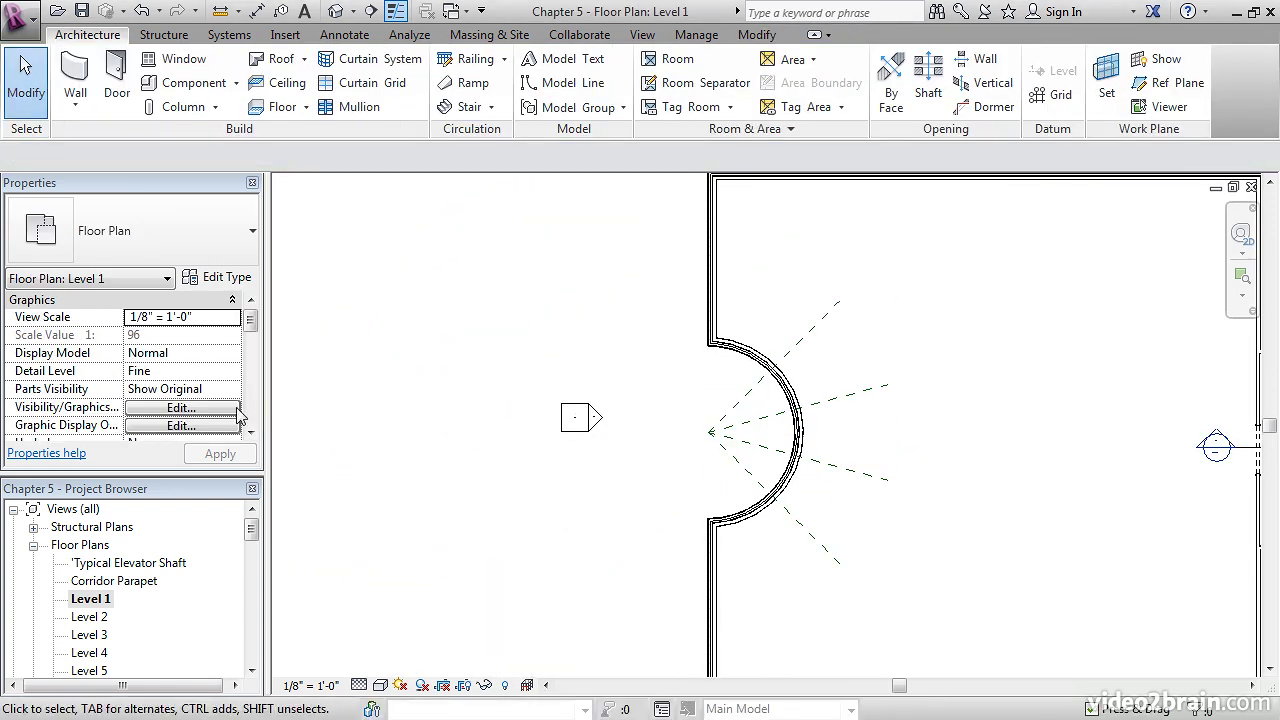
Step: Activate the Level 1 floor plan and fit the whole plan in the view
double_click(96, 599)
key("z")
key("f")
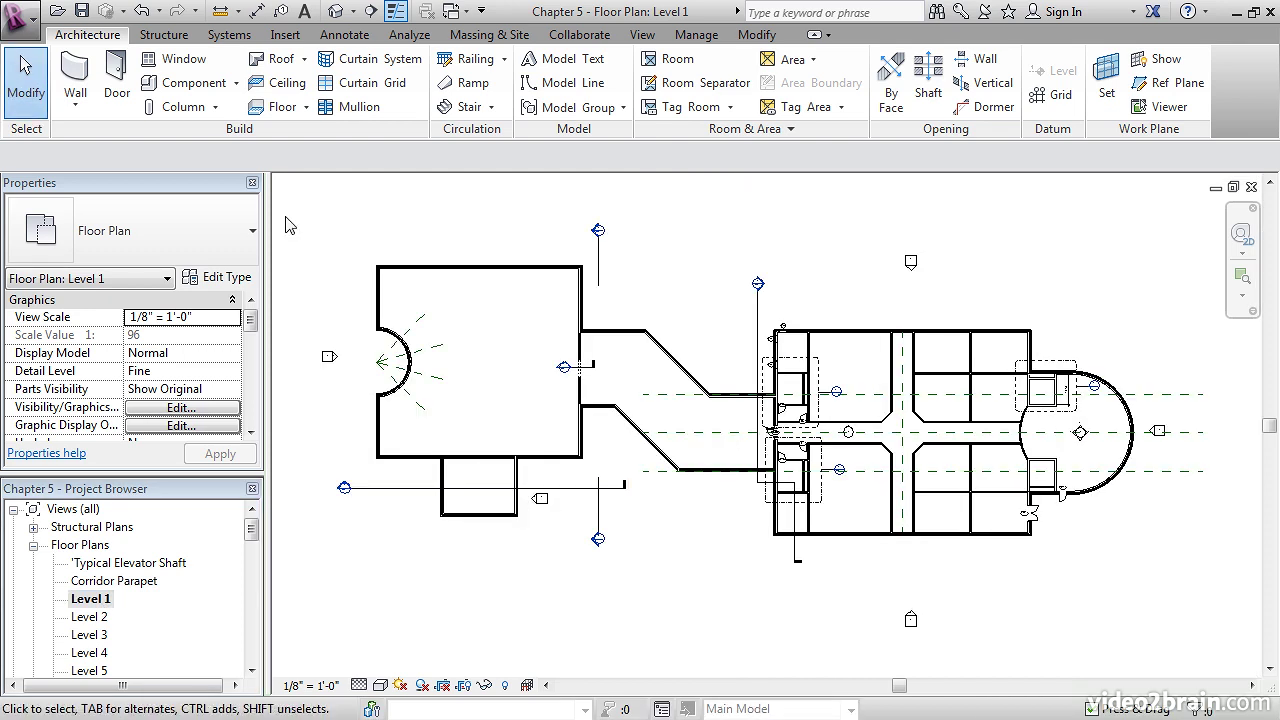